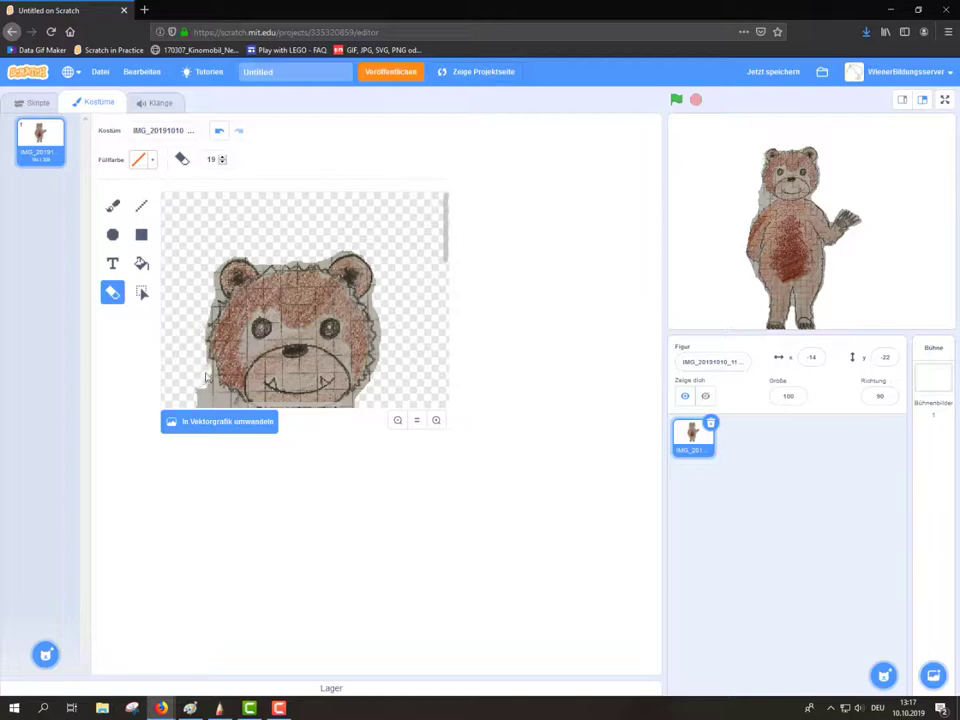
# Erase the leftover paper background around the bear's body with eraser size 6, and reposition the bear on the stage.
pyautogui.scroll(-2, 198, 315)
pyautogui.scroll(-2, 198, 316)
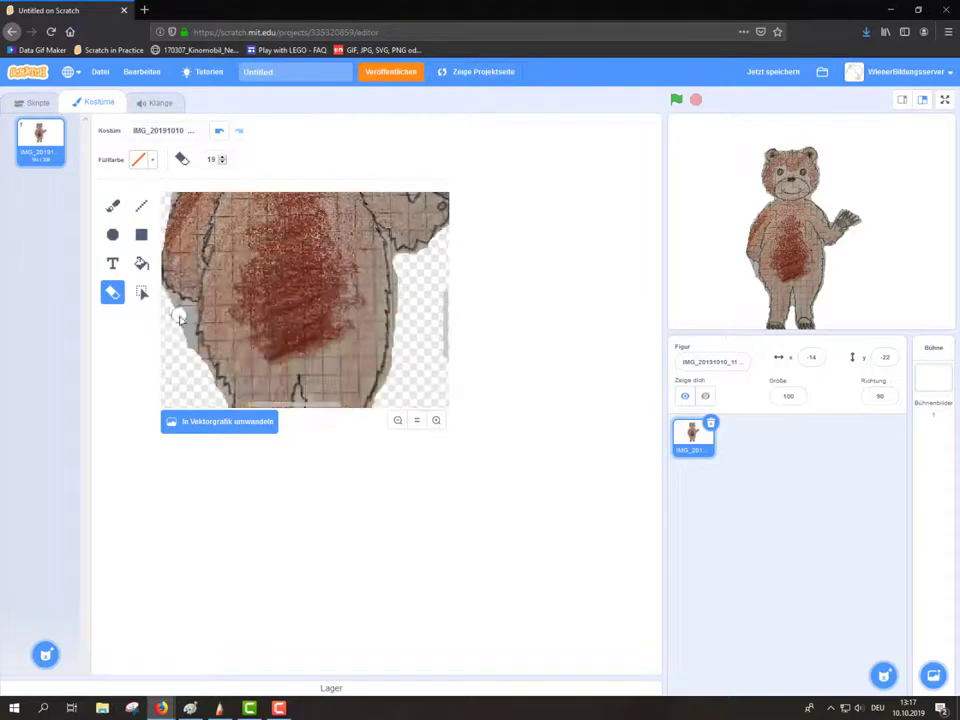
pyautogui.scroll(-1, 260, 350)
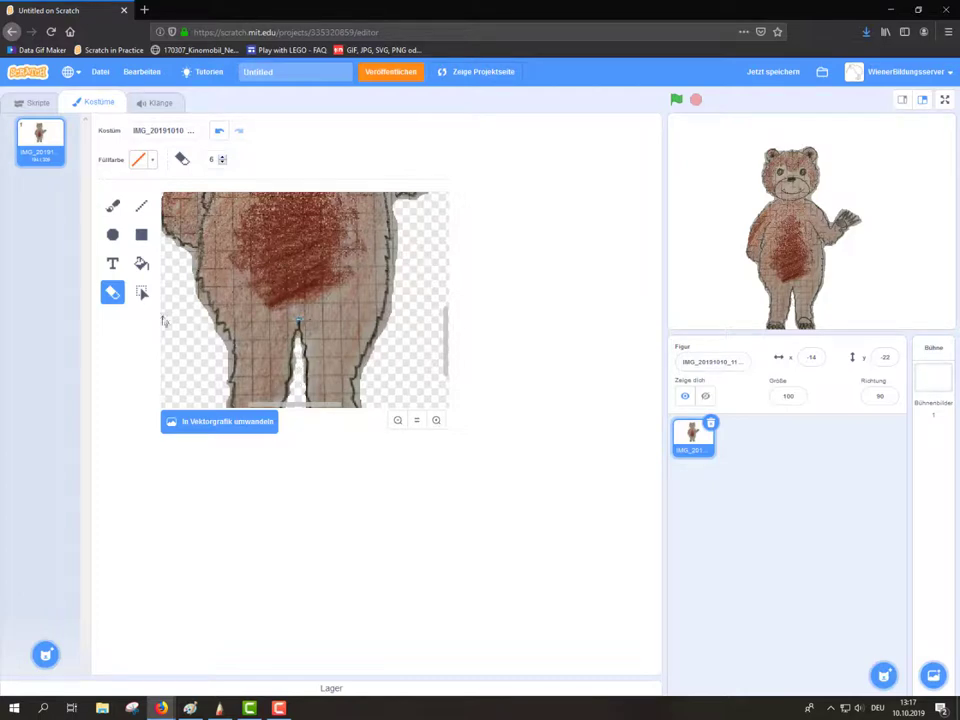
pyautogui.click(397, 421)
pyautogui.click(436, 420)
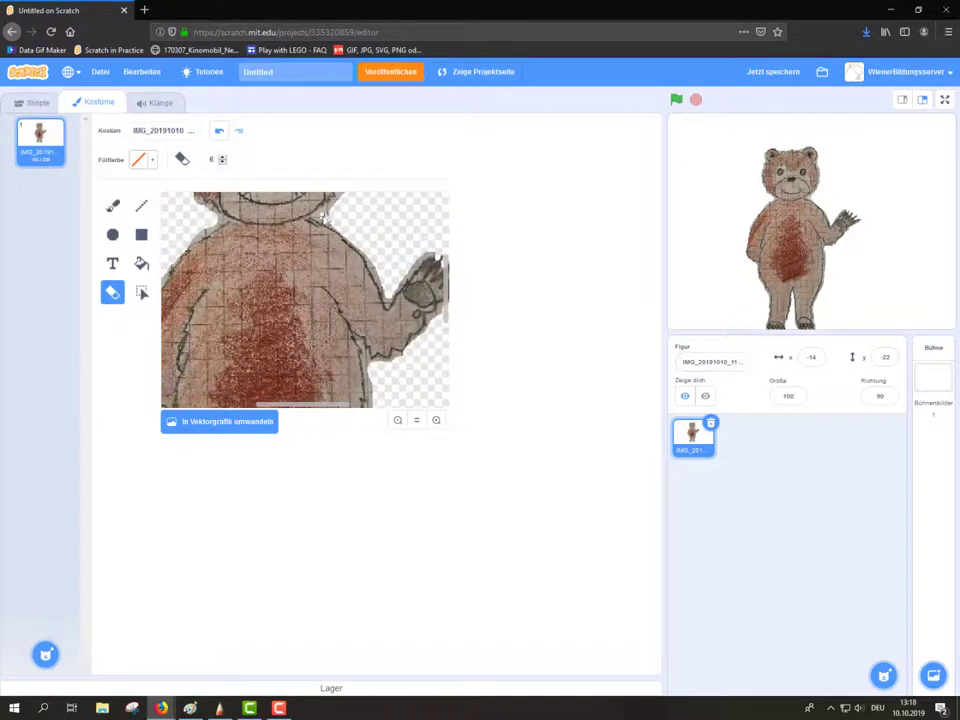
pyautogui.click(397, 421)
pyautogui.moveTo(790, 255); pyautogui.dragTo(815, 237)
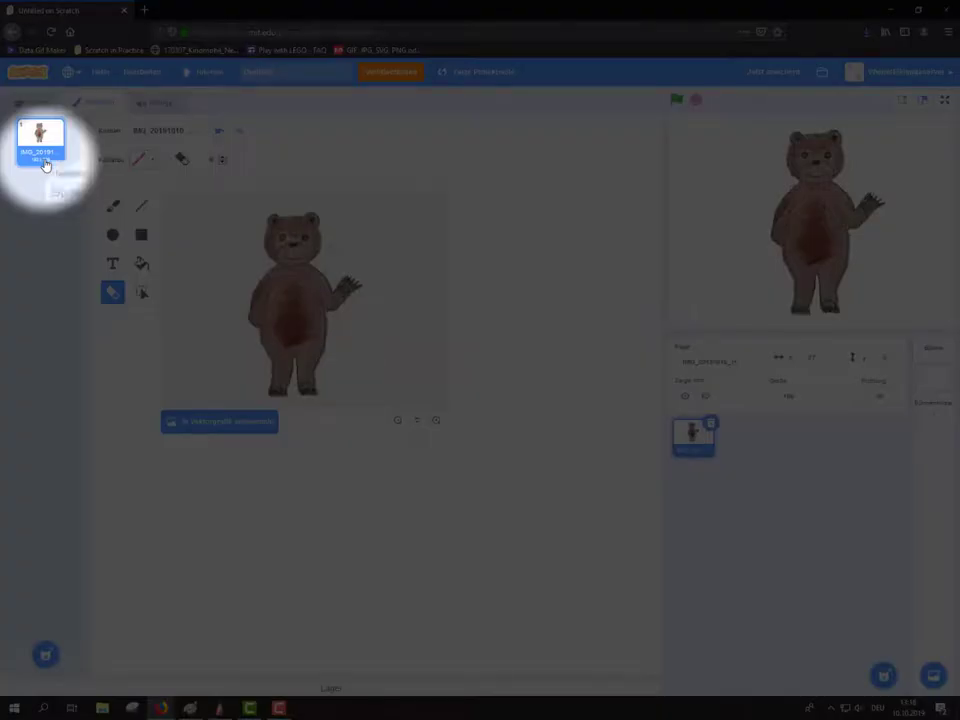
# Duplicate the bear costume and convert the copy to a vector graphic.
pyautogui.rightClick(45, 163)
pyautogui.click(55, 174)
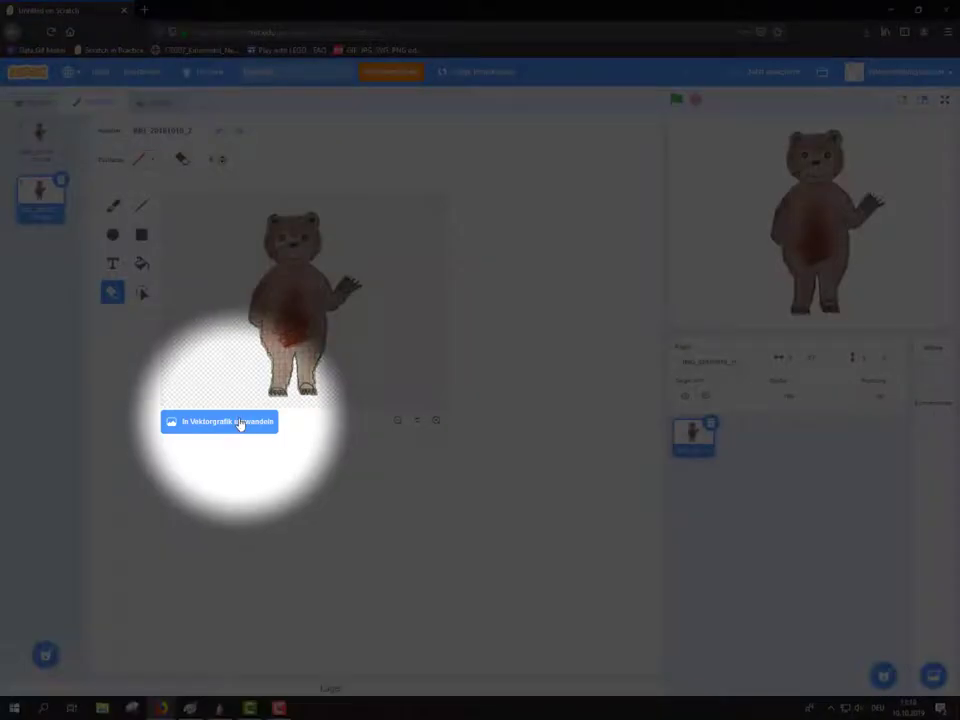
pyautogui.click(239, 422)
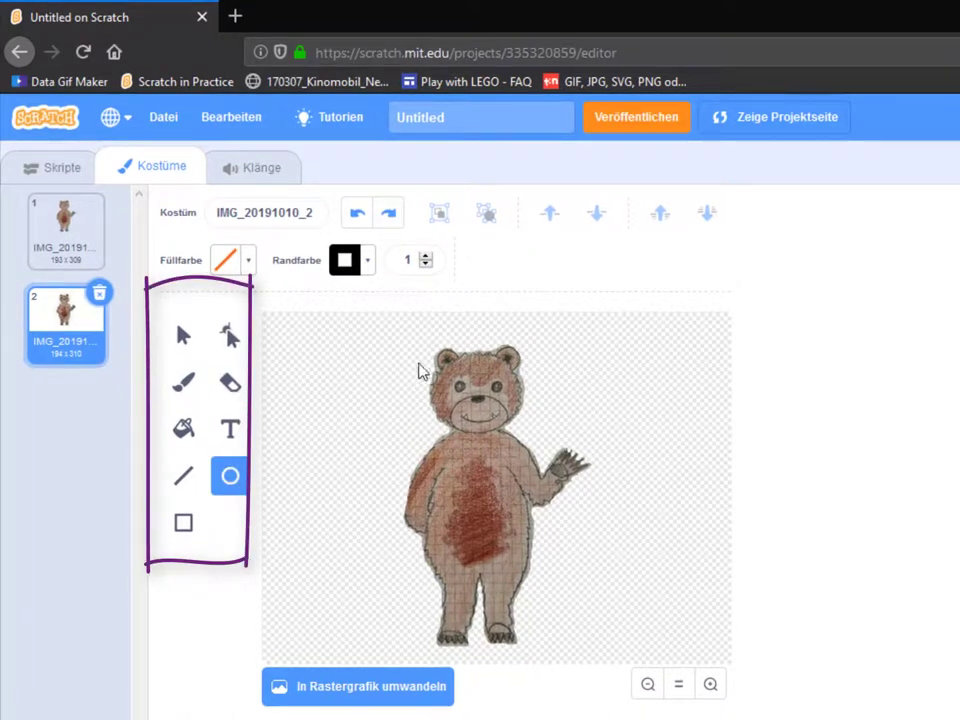
# Trace the bear's head, eyes, nose, muzzle and both ears with unfilled ellipses using a black outline of width 1.
pyautogui.moveTo(444, 363)
pyautogui.mouseDown()
pyautogui.moveTo(476, 420)
pyautogui.moveTo(534, 448)
pyautogui.moveTo(509, 425)
pyautogui.mouseUp()
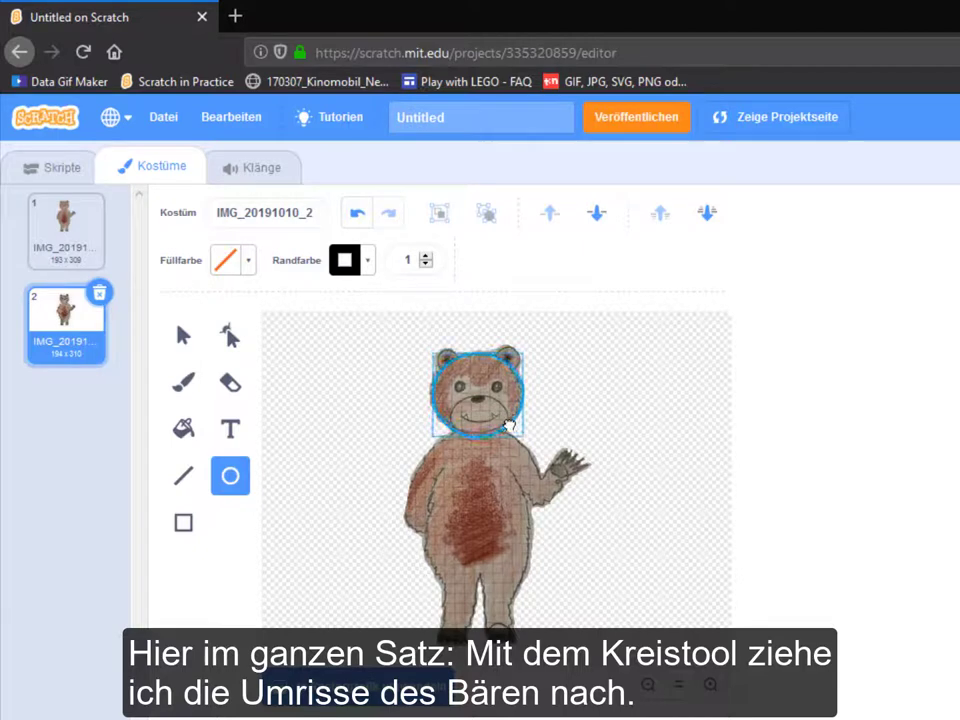
pyautogui.click(462, 390)
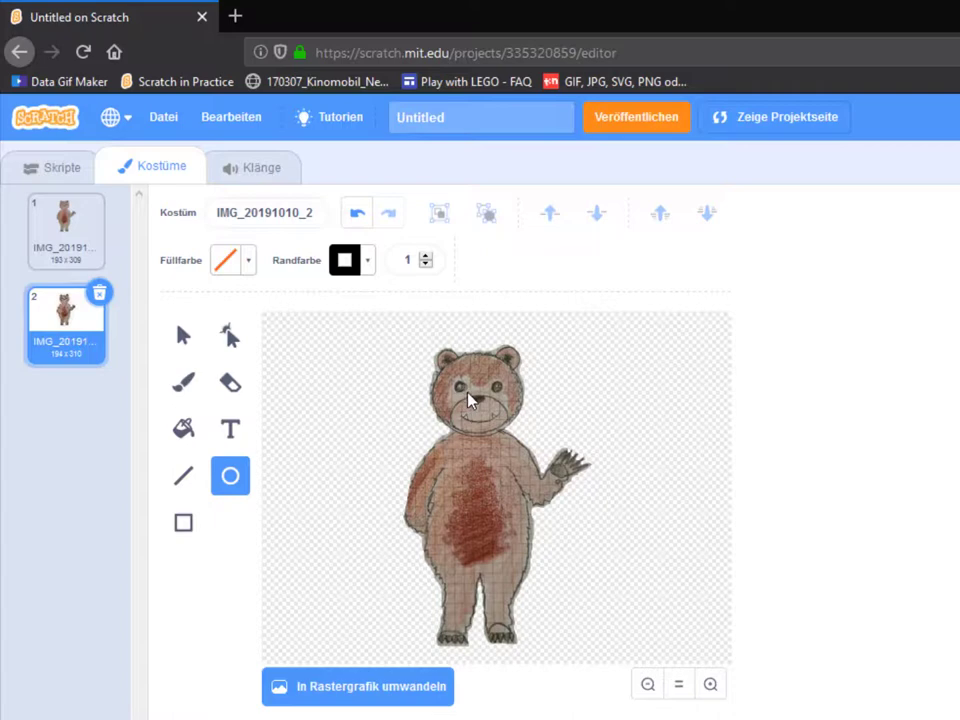
pyautogui.moveTo(502, 391); pyautogui.dragTo(448, 434)
pyautogui.moveTo(438, 349)
pyautogui.mouseDown()
pyautogui.moveTo(457, 372)
pyautogui.moveTo(506, 358)
pyautogui.mouseUp()
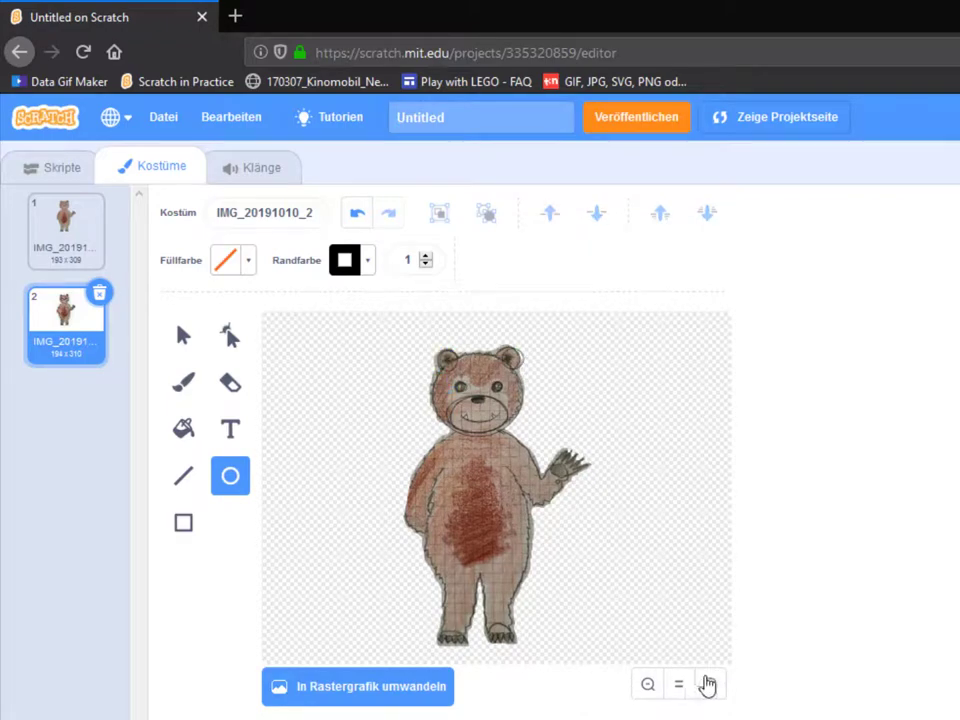
# Move and resize the ear, muzzle and nose ellipses so they match the bear drawing underneath.
pyautogui.click(709, 684)
pyautogui.scroll(3, 432, 575)
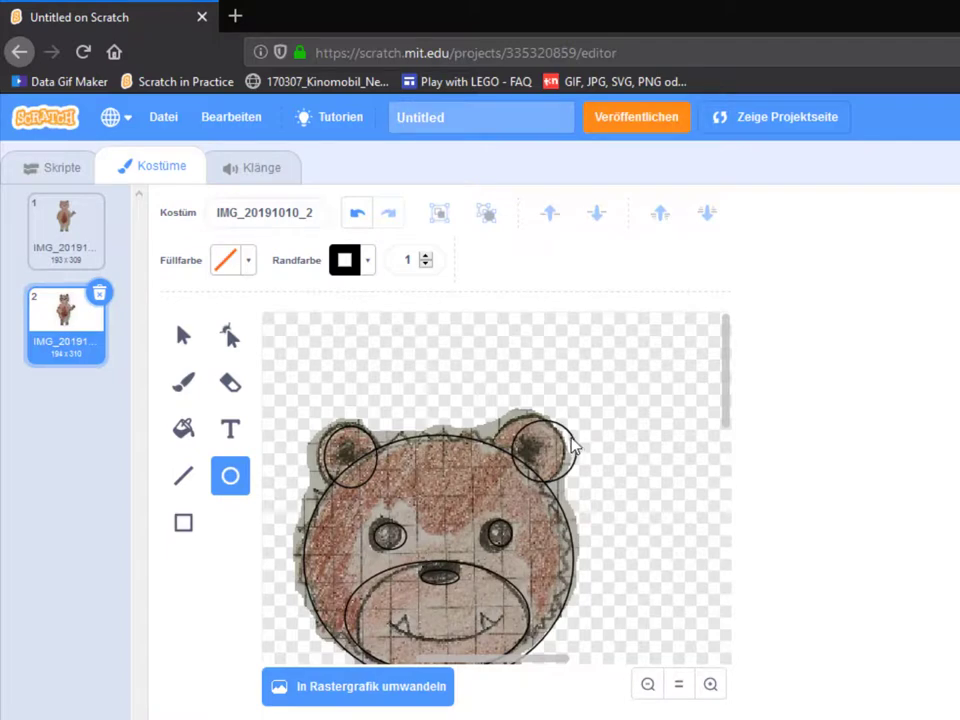
pyautogui.click(183, 335)
pyautogui.moveTo(557, 432); pyautogui.dragTo(535, 428)
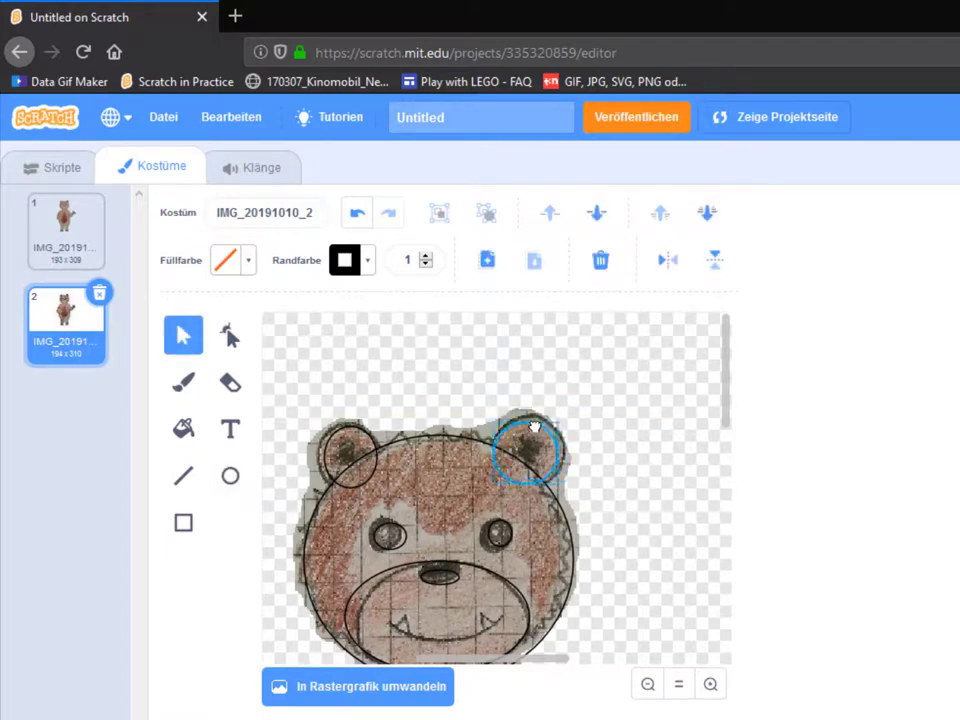
pyautogui.click(326, 461)
pyautogui.moveTo(324, 489); pyautogui.dragTo(319, 494)
pyautogui.click(536, 606)
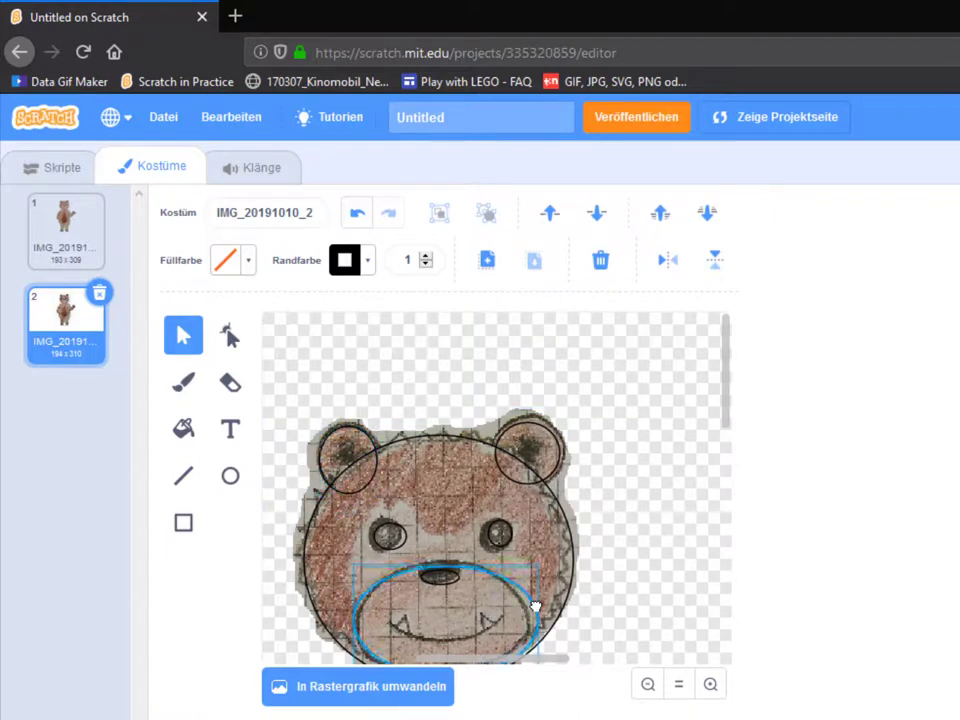
pyautogui.moveTo(436, 582); pyautogui.dragTo(442, 591)
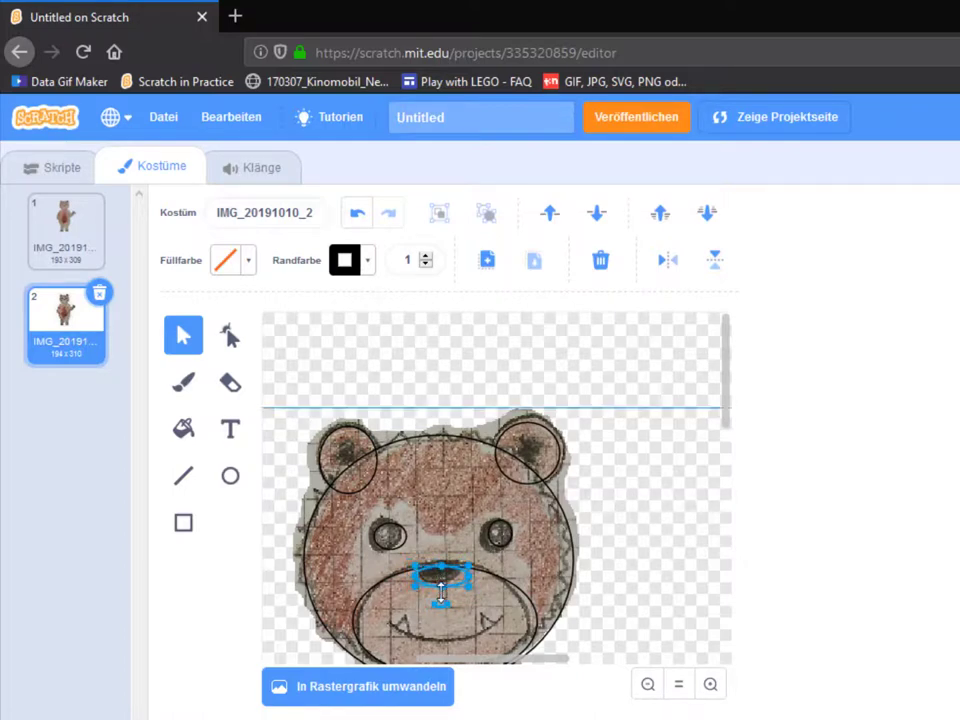
# Draw a line across the bear's mouth and reshape it into a curved smile that follows the drawing.
pyautogui.click(186, 482)
pyautogui.moveTo(390, 622)
pyautogui.mouseDown()
pyautogui.moveTo(498, 622)
pyautogui.moveTo(490, 625)
pyautogui.mouseUp()
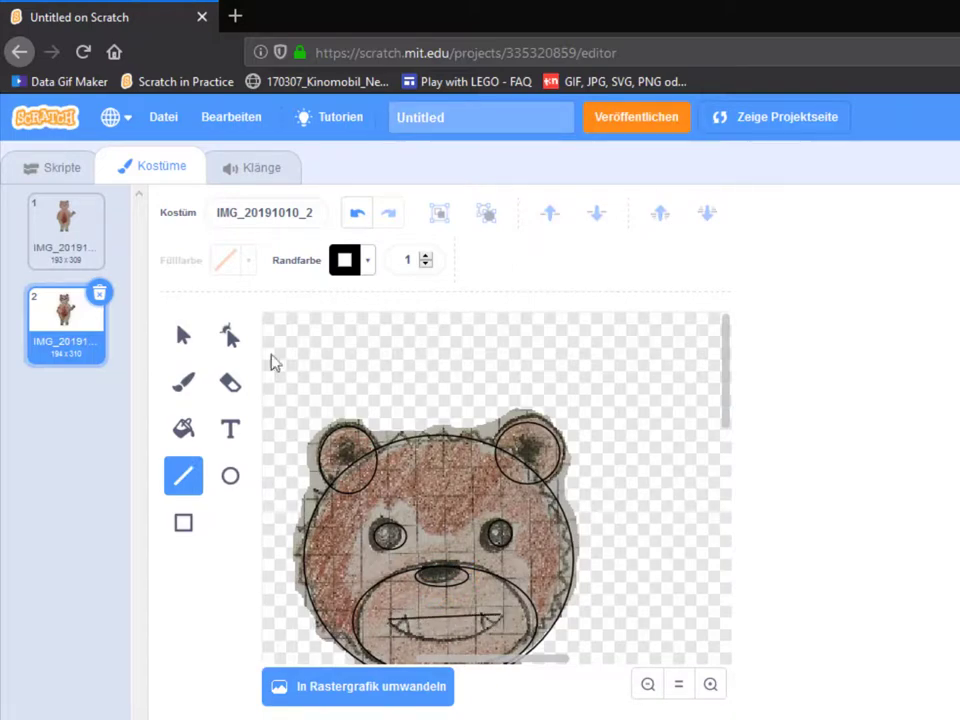
pyautogui.click(229, 337)
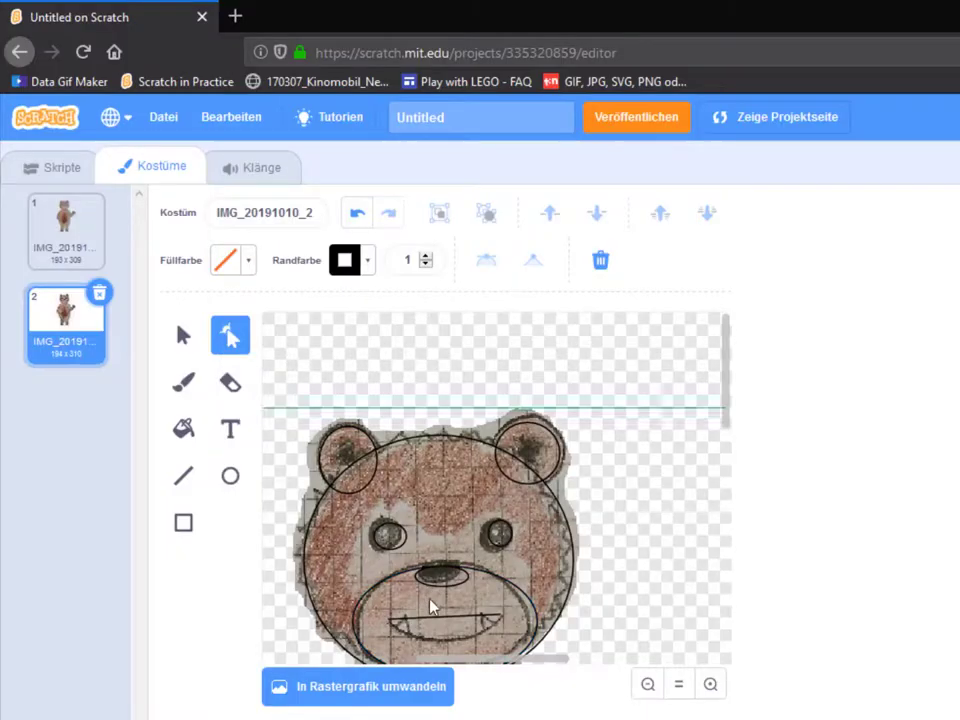
pyautogui.click(439, 621)
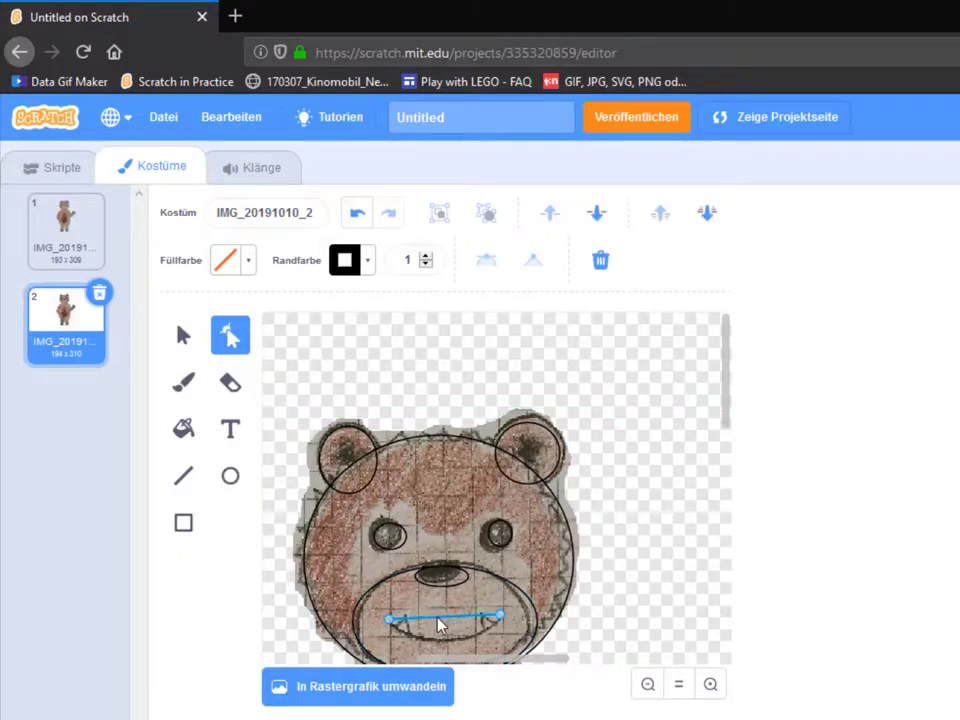
pyautogui.moveTo(446, 625); pyautogui.dragTo(450, 647)
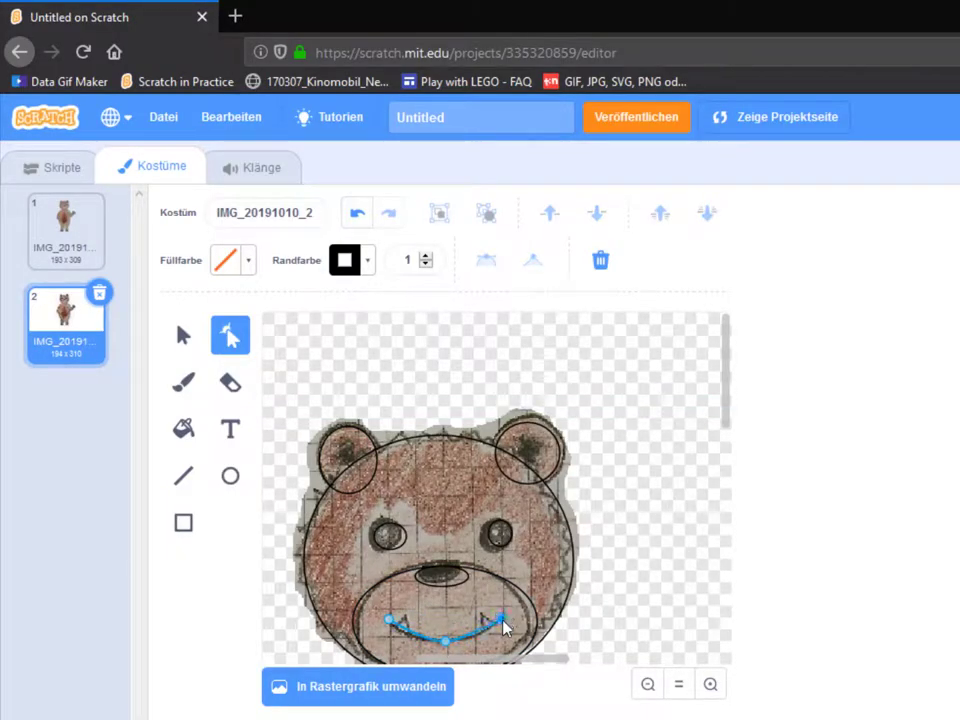
pyautogui.moveTo(504, 620); pyautogui.dragTo(506, 621)
pyautogui.moveTo(389, 620); pyautogui.dragTo(388, 625)
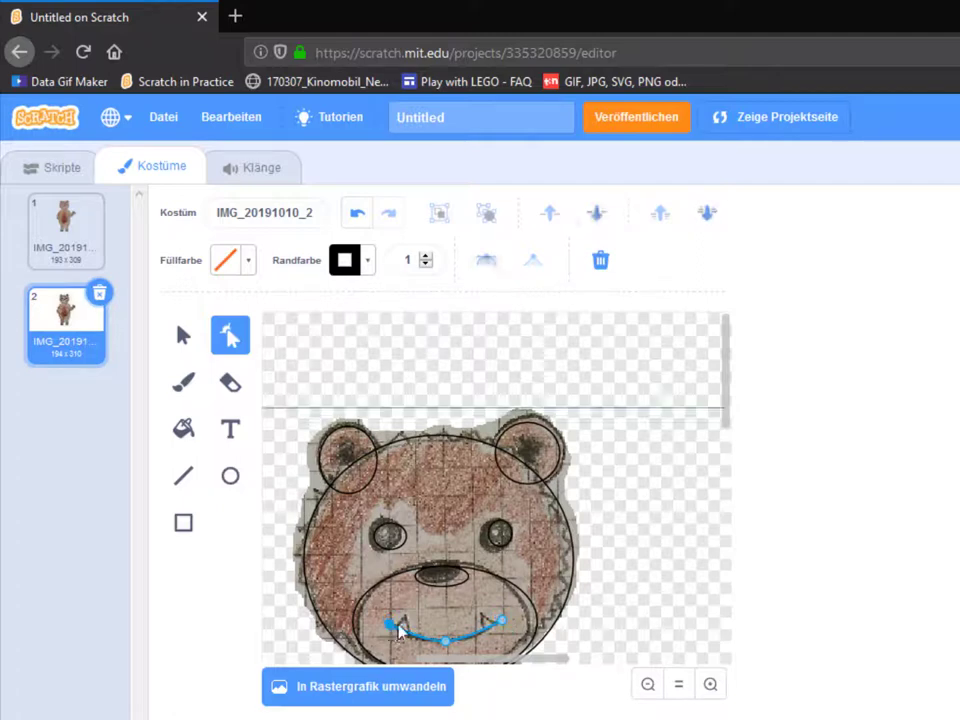
# Trace the two pointed teeth at the ends of the mouth with the Line tool.
pyautogui.click(183, 482)
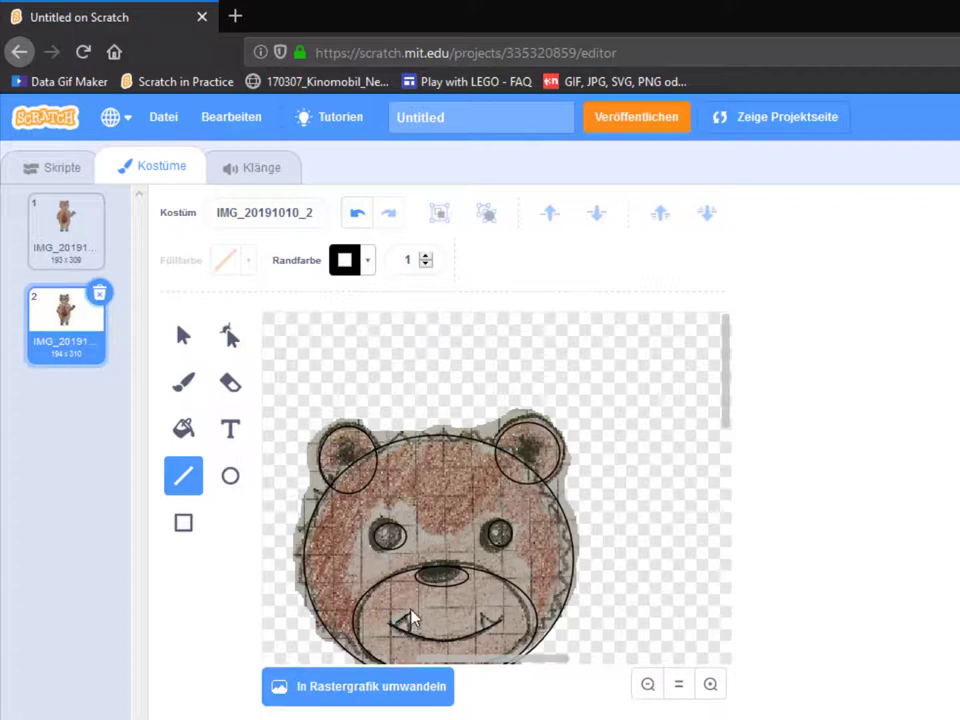
pyautogui.click(710, 684)
pyautogui.scroll(-2, 424, 572)
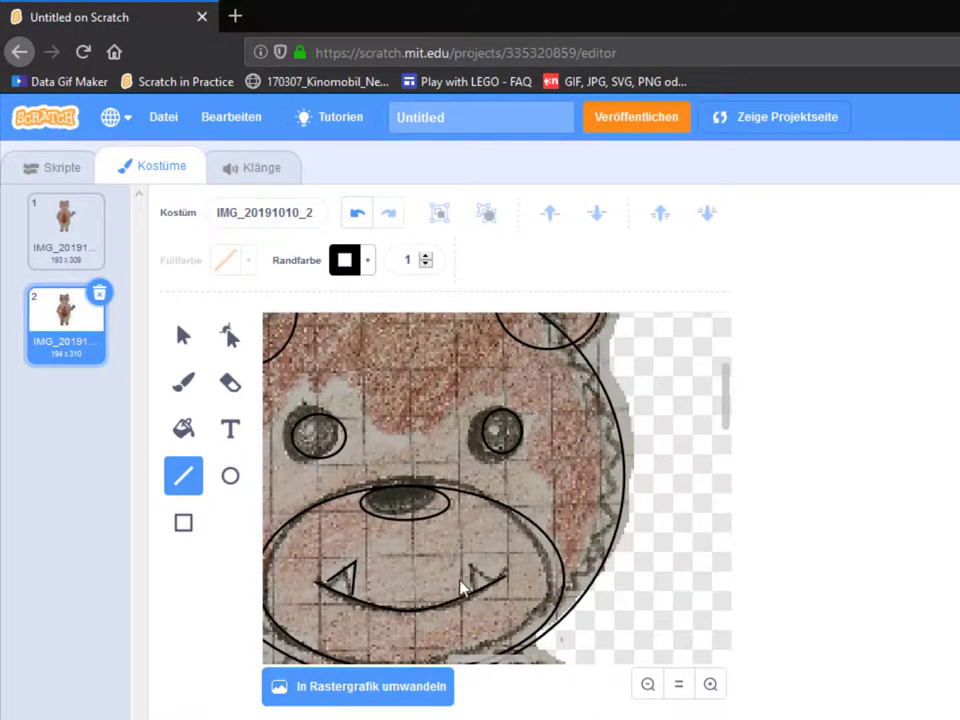
pyautogui.moveTo(475, 567); pyautogui.dragTo(497, 579)
# Reshape the corner points of both traced teeth so they meet the mouth line.
pyautogui.click(182, 340)
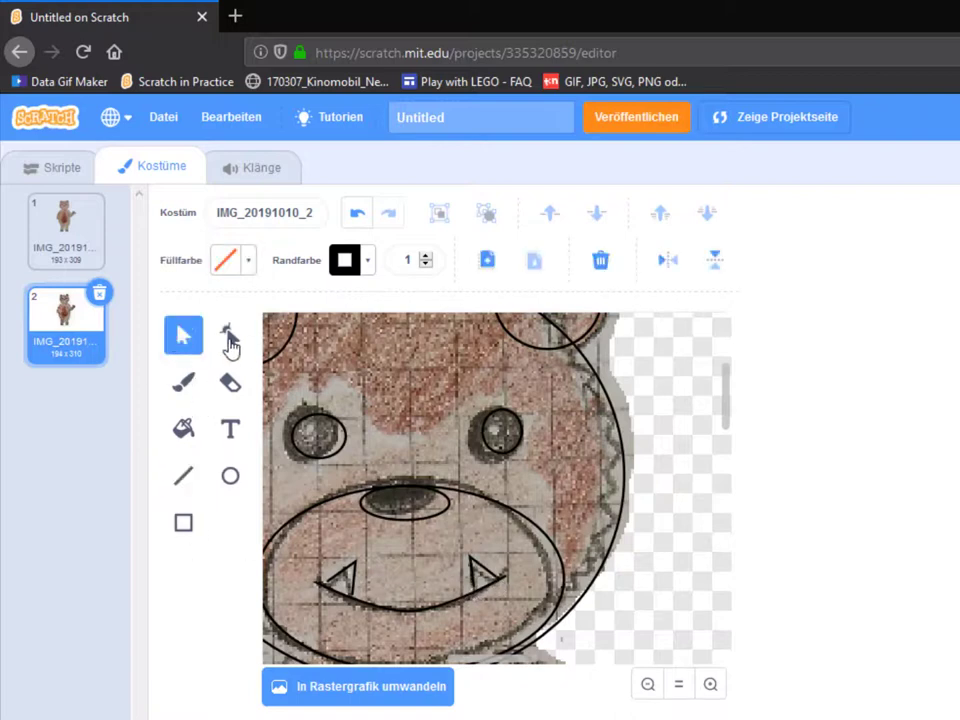
pyautogui.click(231, 338)
pyautogui.click(336, 580)
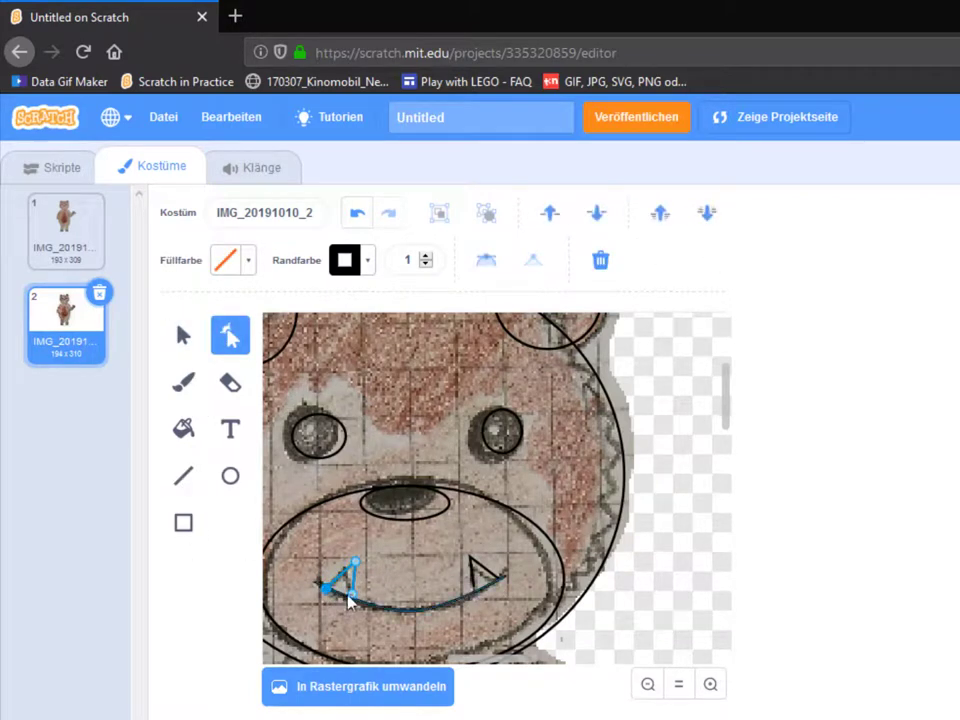
pyautogui.click(476, 590)
pyautogui.click(475, 589)
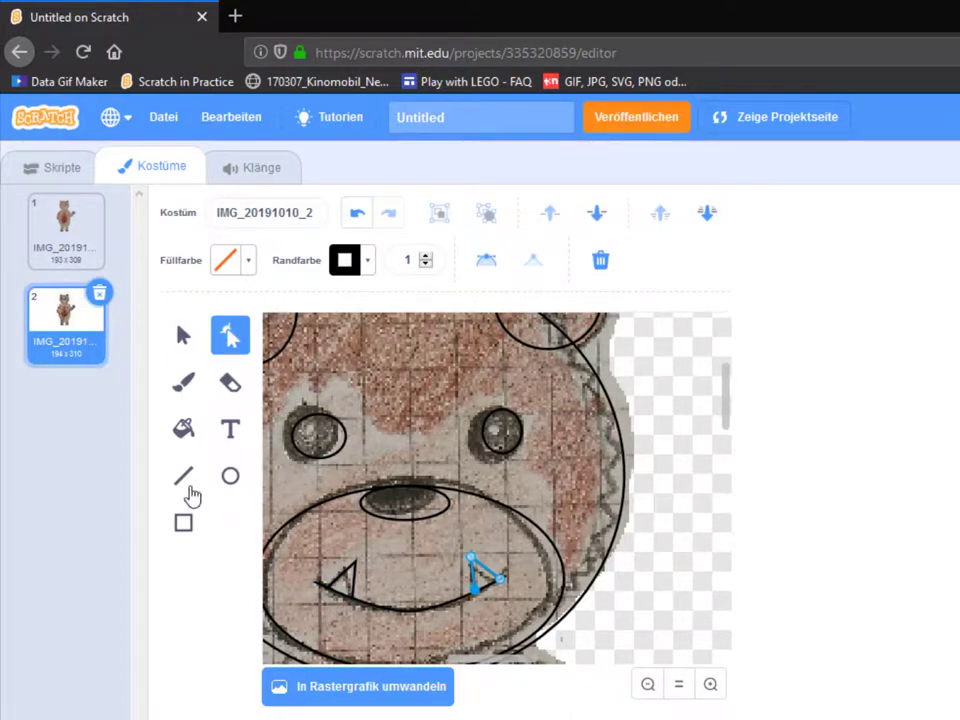
pyautogui.click(186, 480)
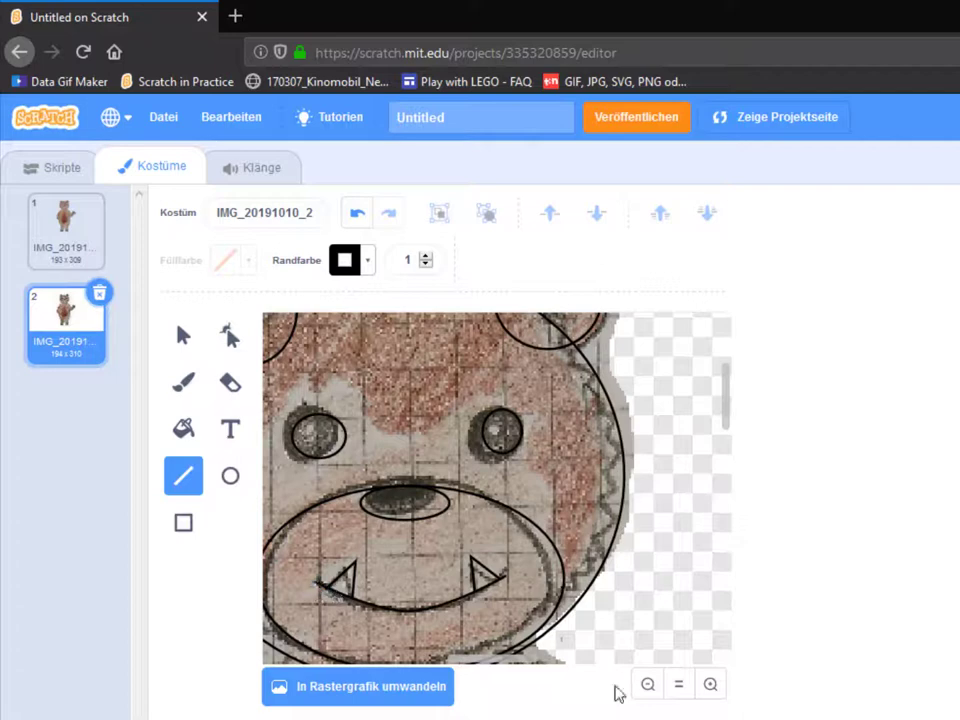
# Fill the muzzle ellipse with light brown: Farbe 10, Sättigung 100, Helligkeit 68.
pyautogui.moveTo(474, 669); pyautogui.dragTo(452, 671)
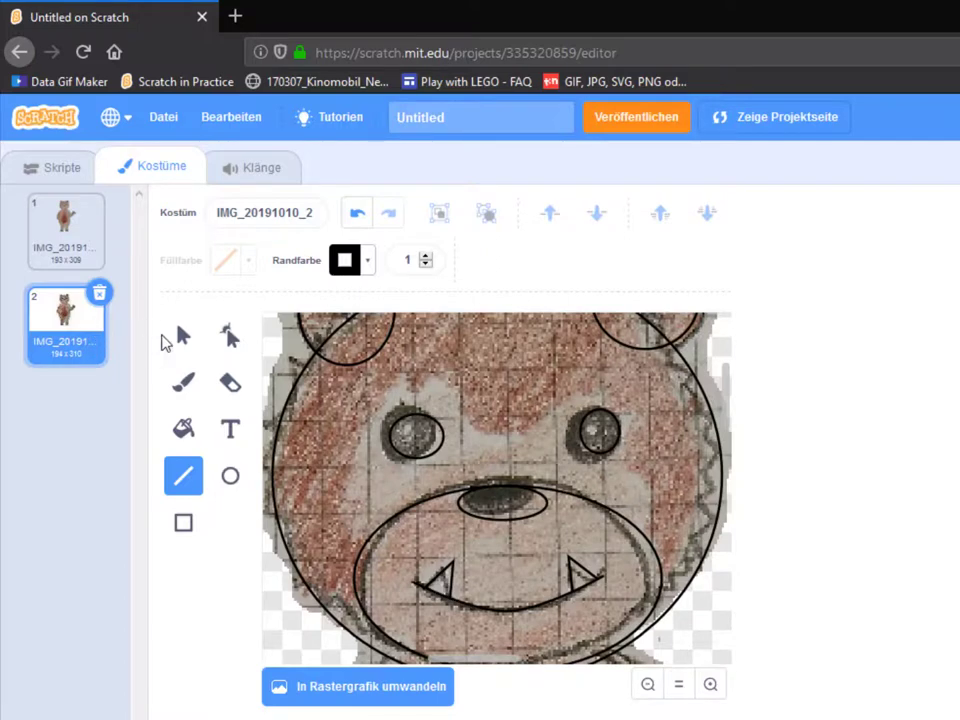
pyautogui.click(184, 338)
pyautogui.click(355, 590)
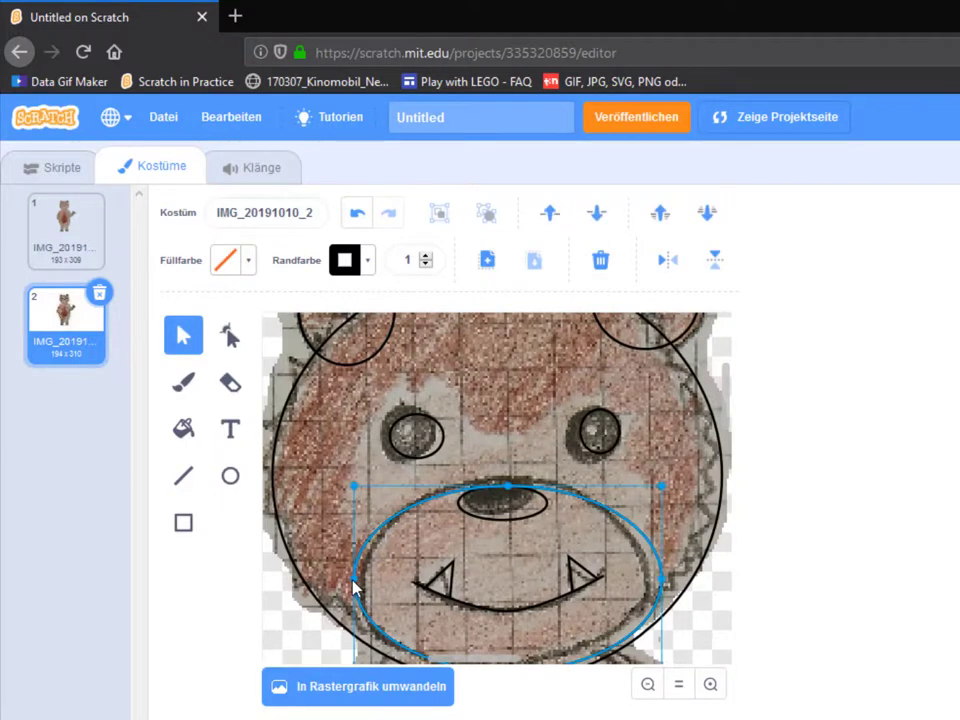
pyautogui.click(247, 266)
pyautogui.moveTo(216, 366); pyautogui.dragTo(148, 377)
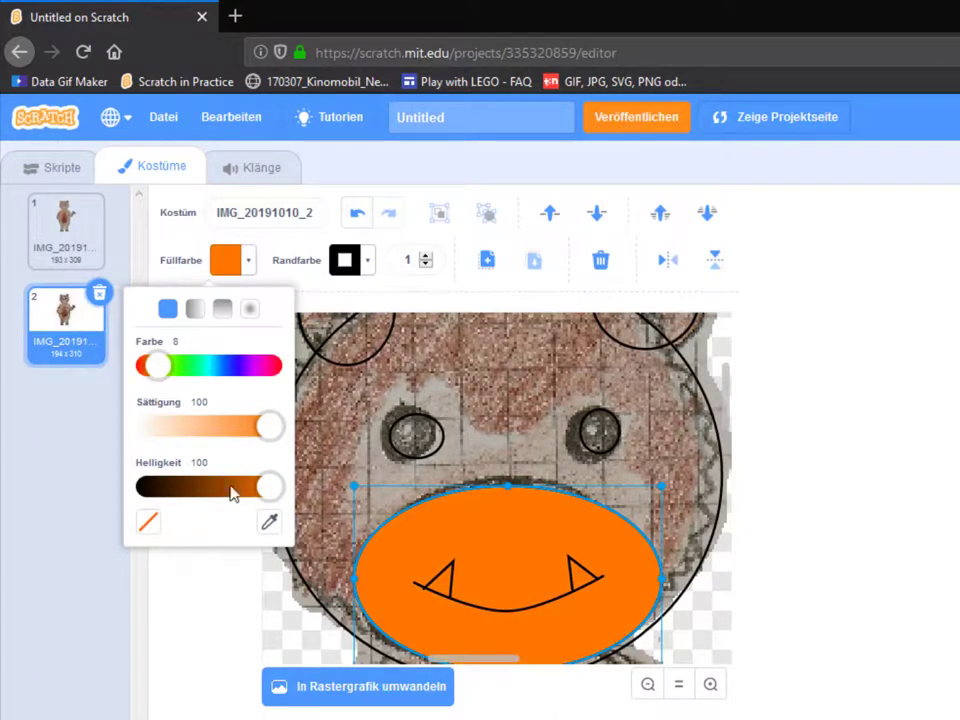
pyautogui.moveTo(252, 490); pyautogui.dragTo(210, 497)
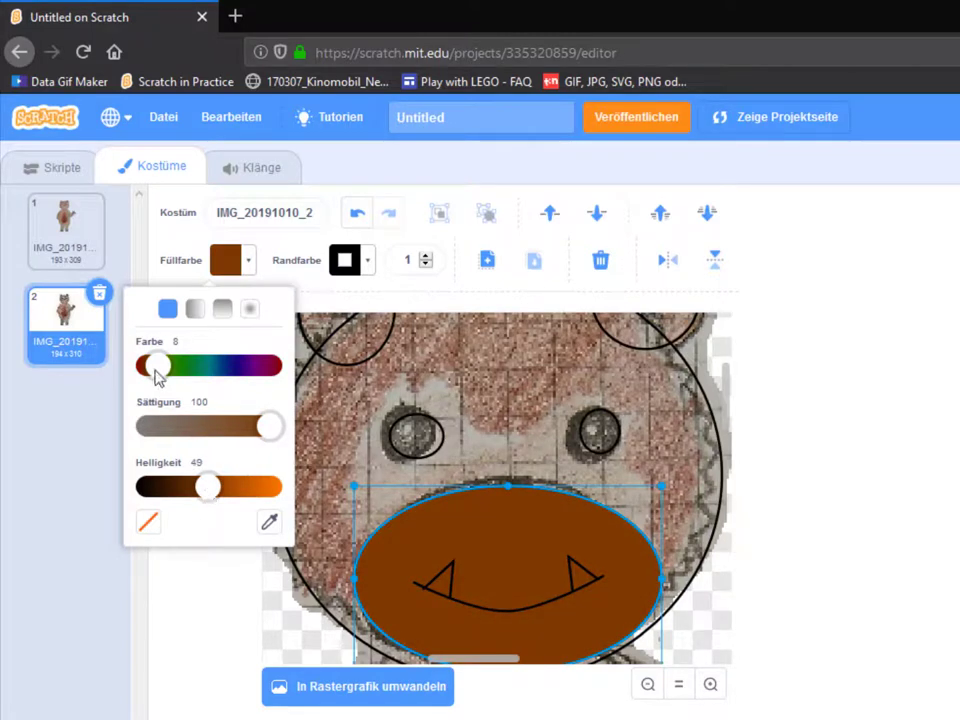
pyautogui.moveTo(156, 369); pyautogui.dragTo(155, 375)
pyautogui.moveTo(208, 489); pyautogui.dragTo(227, 498)
pyautogui.moveTo(168, 372)
pyautogui.mouseDown()
pyautogui.moveTo(179, 368)
pyautogui.moveTo(158, 371)
pyautogui.mouseUp()
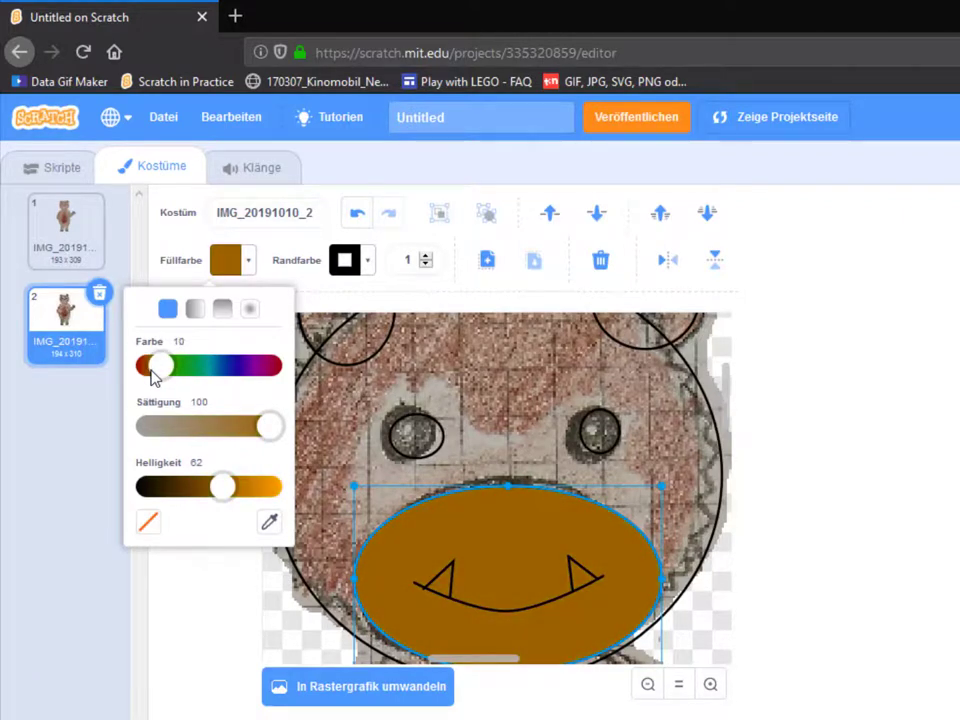
pyautogui.moveTo(228, 490); pyautogui.dragTo(241, 494)
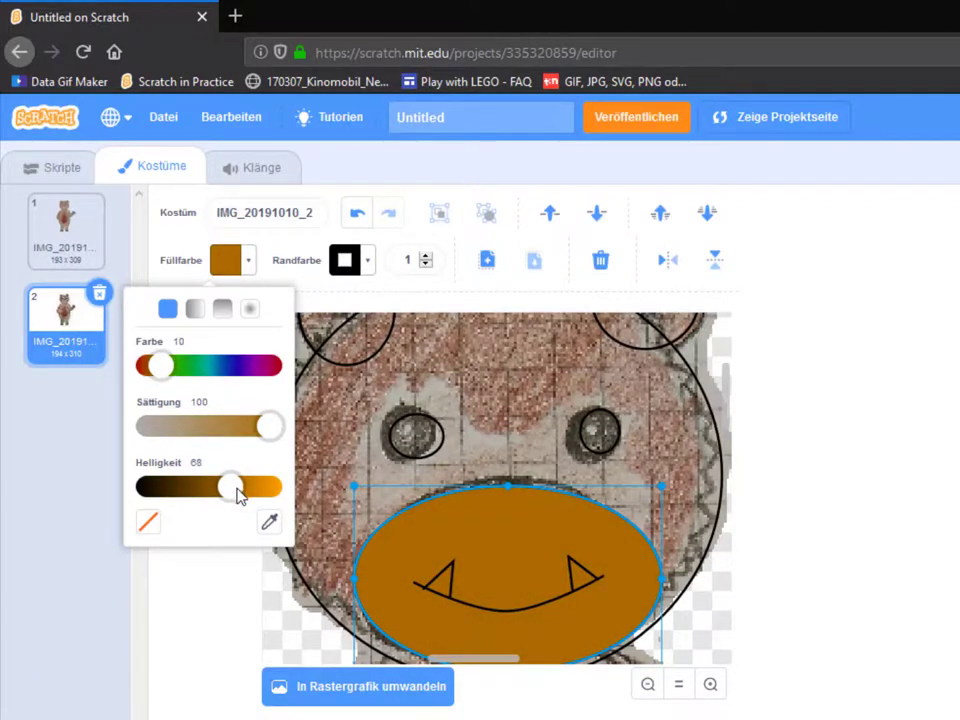
# Fill the ellipse over the bear's left-hand eye with black by setting Helligkeit to 0.
pyautogui.click(418, 457)
pyautogui.click(417, 462)
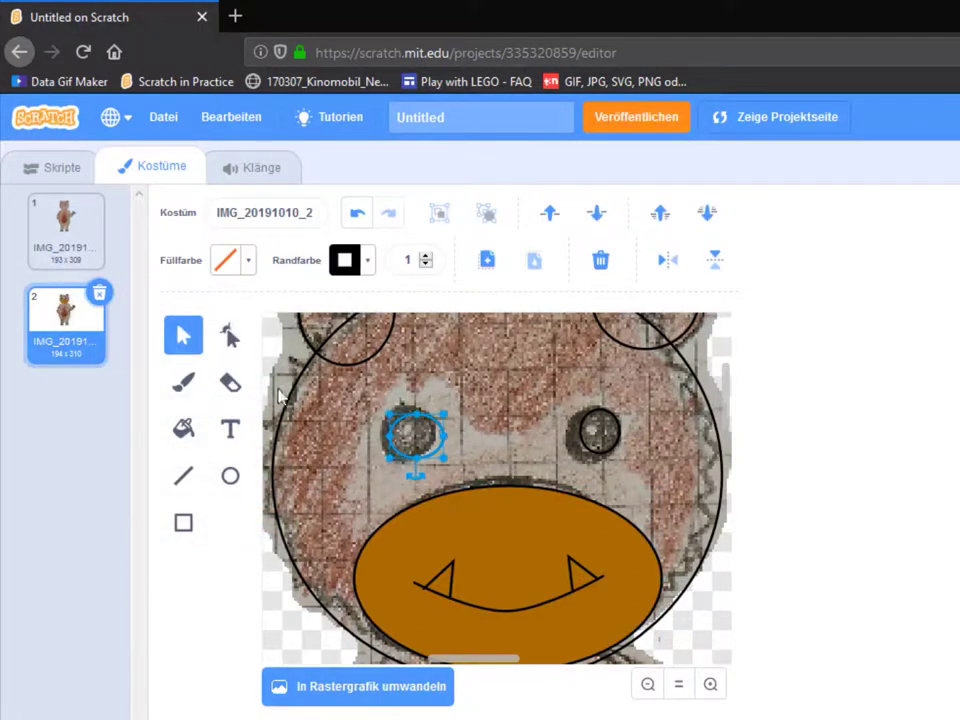
pyautogui.click(248, 260)
pyautogui.moveTo(269, 490); pyautogui.dragTo(145, 488)
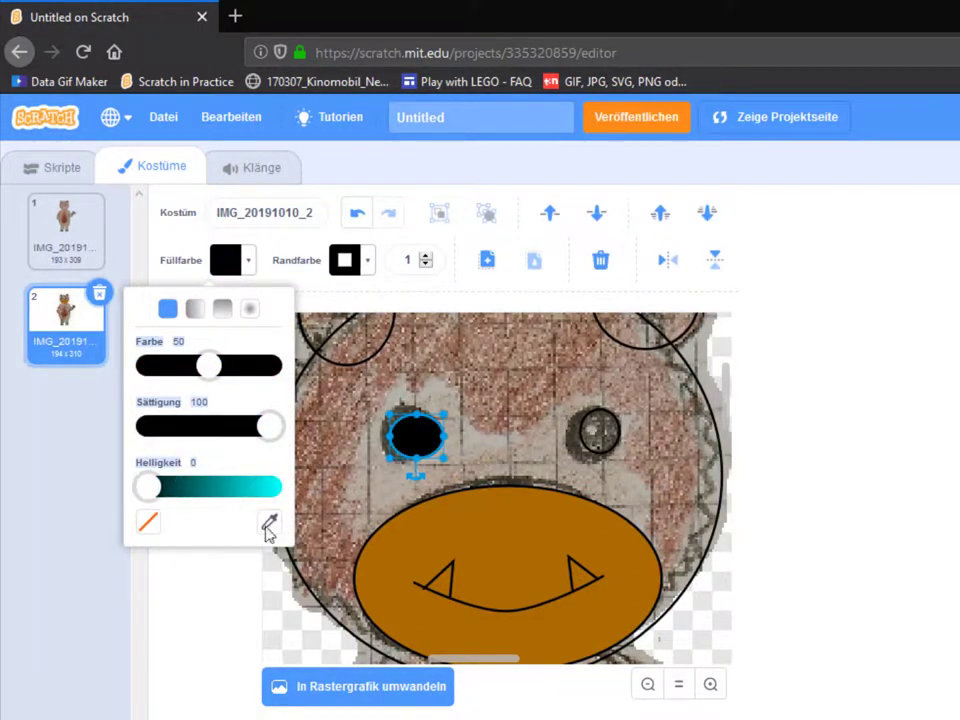
# Fill the right-hand eye ellipse with black at Helligkeit 0 and enlarge it to cover the drawn eye.
pyautogui.click(590, 440)
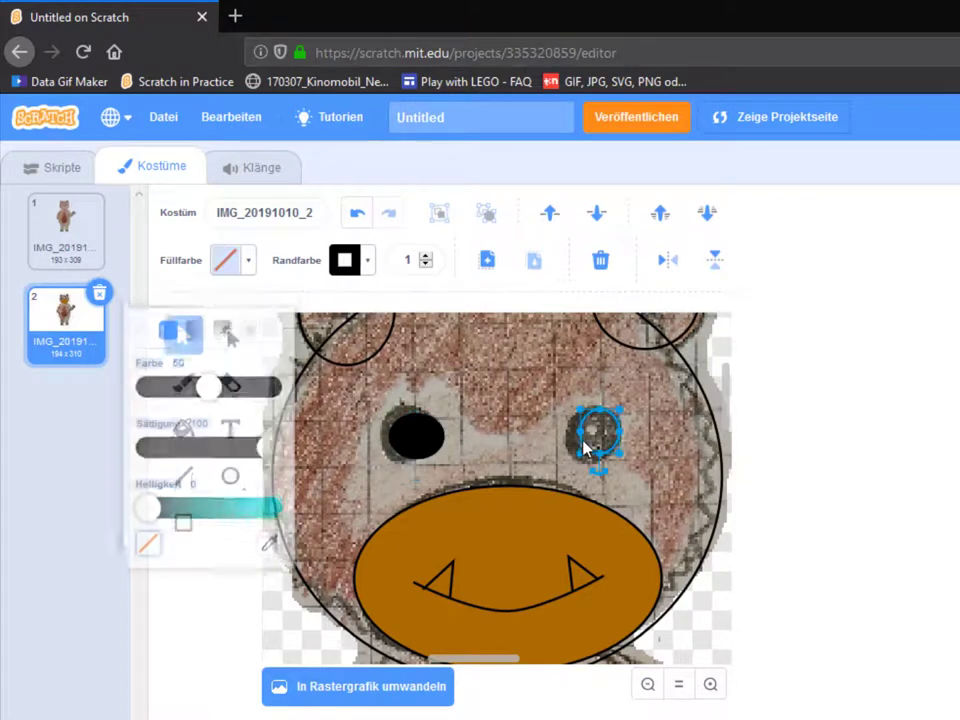
pyautogui.click(249, 262)
pyautogui.moveTo(265, 487); pyautogui.dragTo(86, 505)
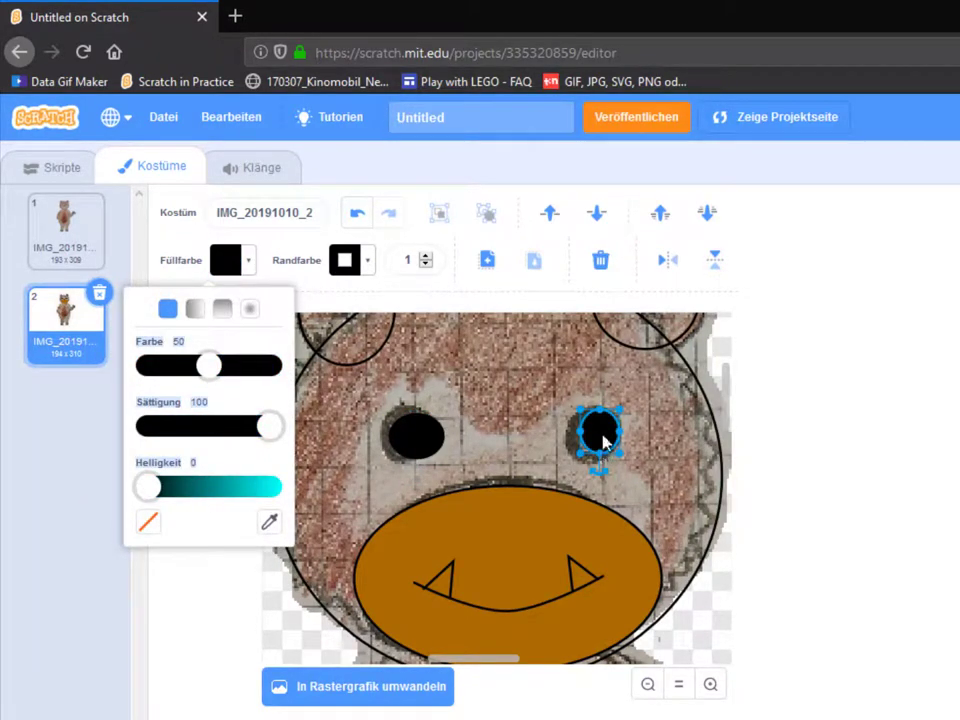
pyautogui.click(577, 455)
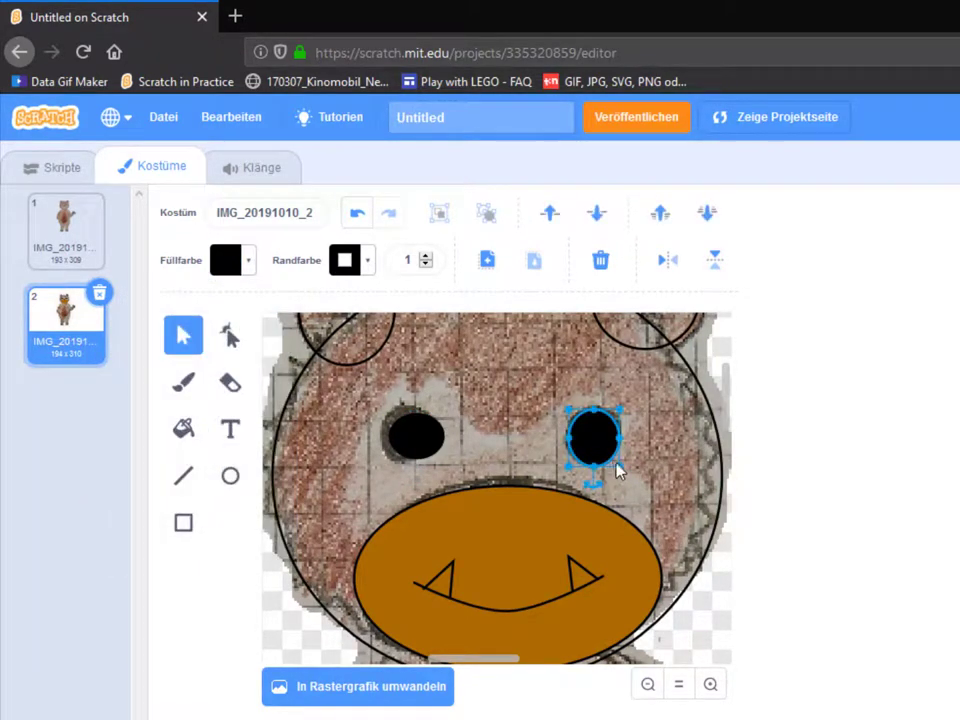
# Stretch the black ellipse over the bear's left-hand eye downwards and make it rounder.
pyautogui.click(410, 448)
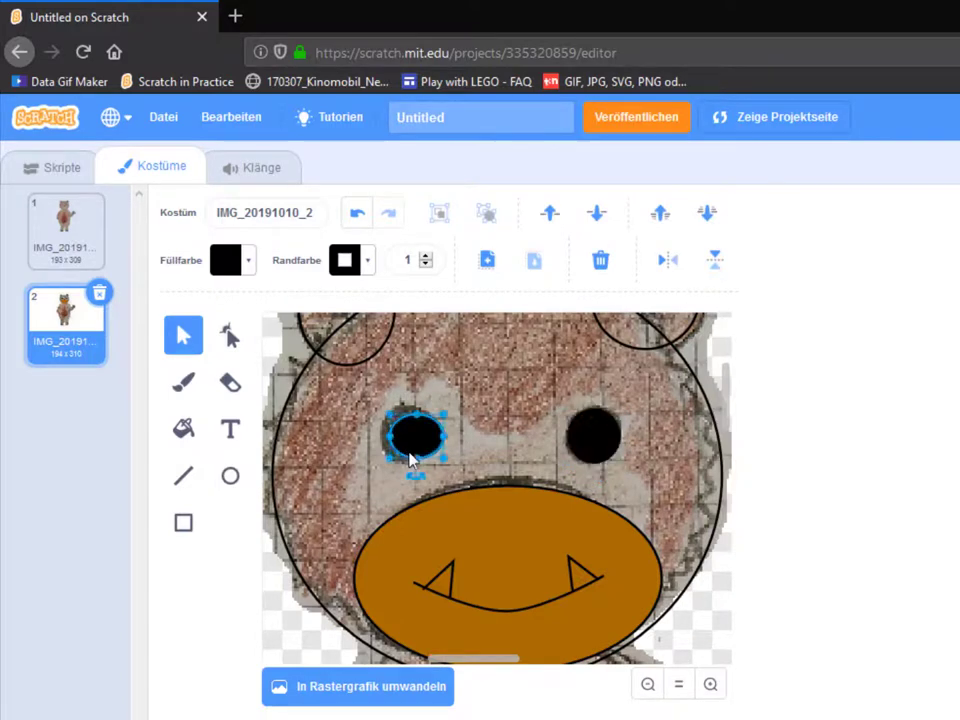
pyautogui.moveTo(416, 456); pyautogui.dragTo(416, 463)
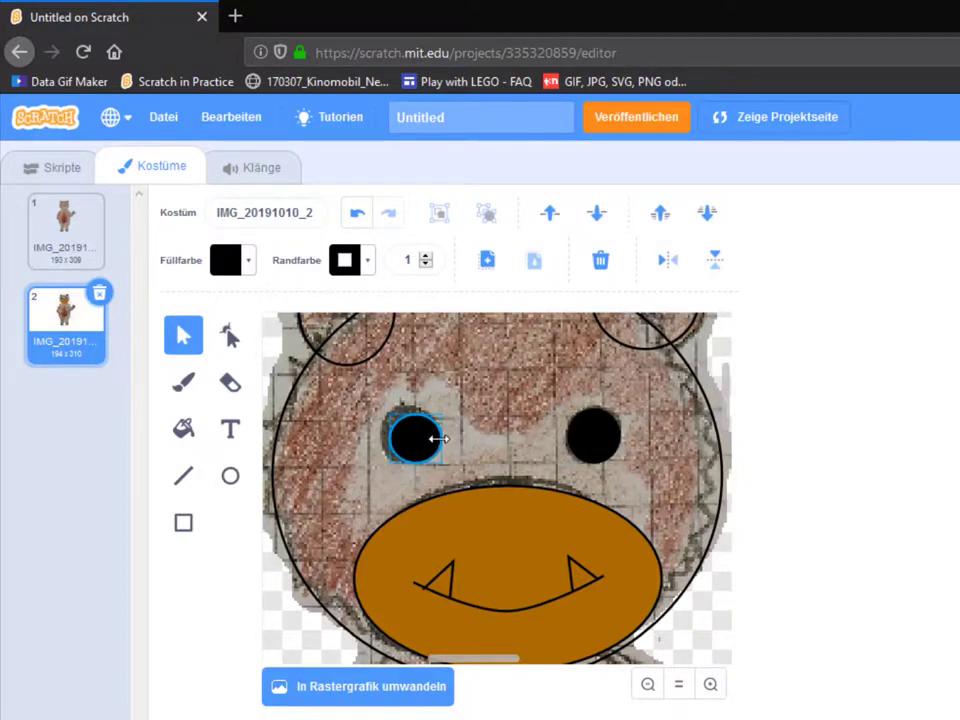
# Fill the left-hand tooth with white by removing all colour saturation.
pyautogui.click(440, 584)
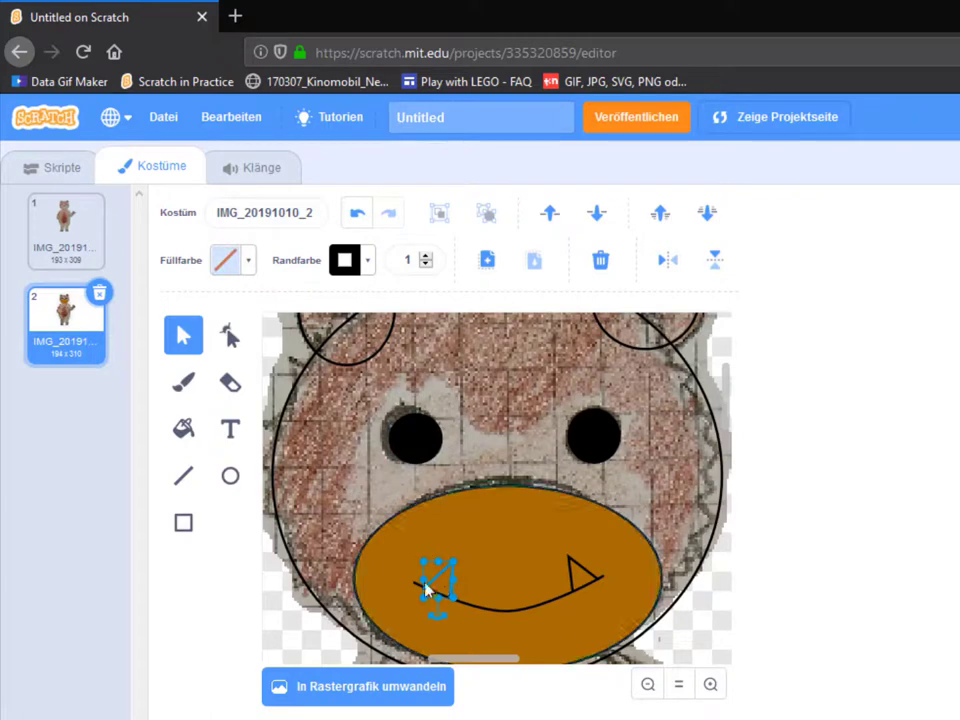
pyautogui.click(184, 475)
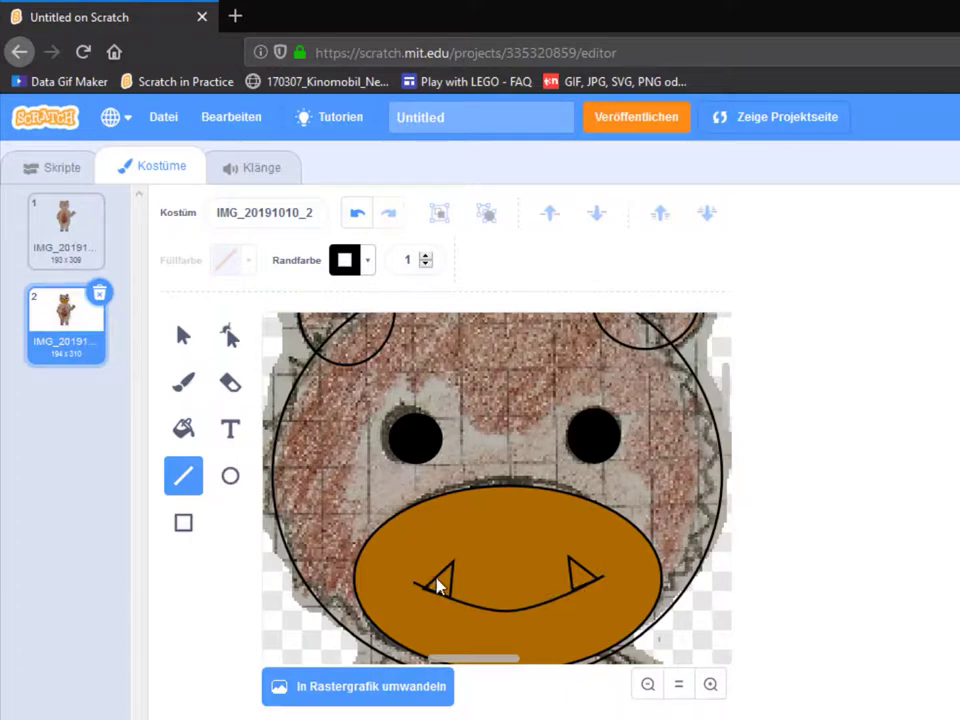
pyautogui.click(183, 336)
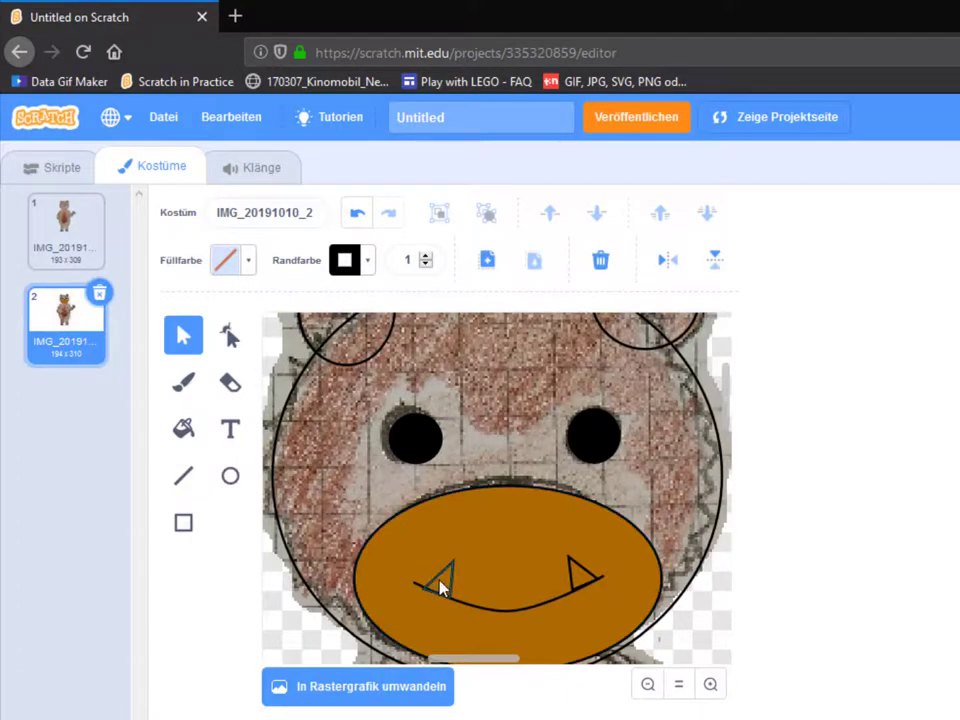
pyautogui.click(437, 565)
pyautogui.click(247, 262)
pyautogui.moveTo(270, 428); pyautogui.dragTo(135, 443)
# Fill the right-hand tooth with white to match the other tooth.
pyautogui.click(574, 574)
pyautogui.click(579, 568)
pyautogui.click(252, 262)
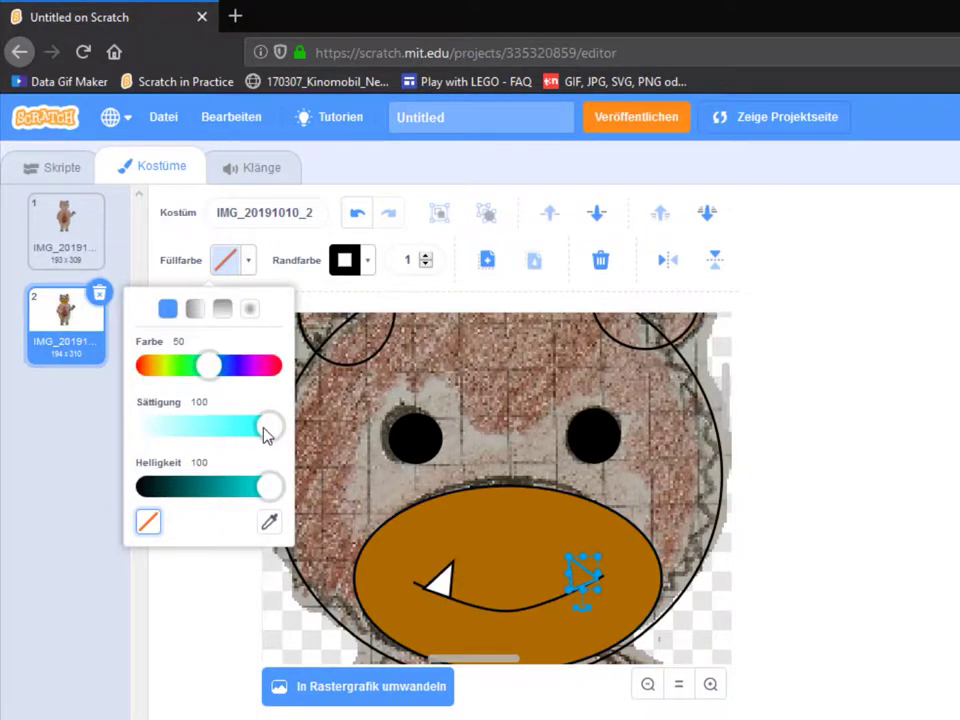
pyautogui.moveTo(268, 428); pyautogui.dragTo(148, 426)
pyautogui.click(585, 572)
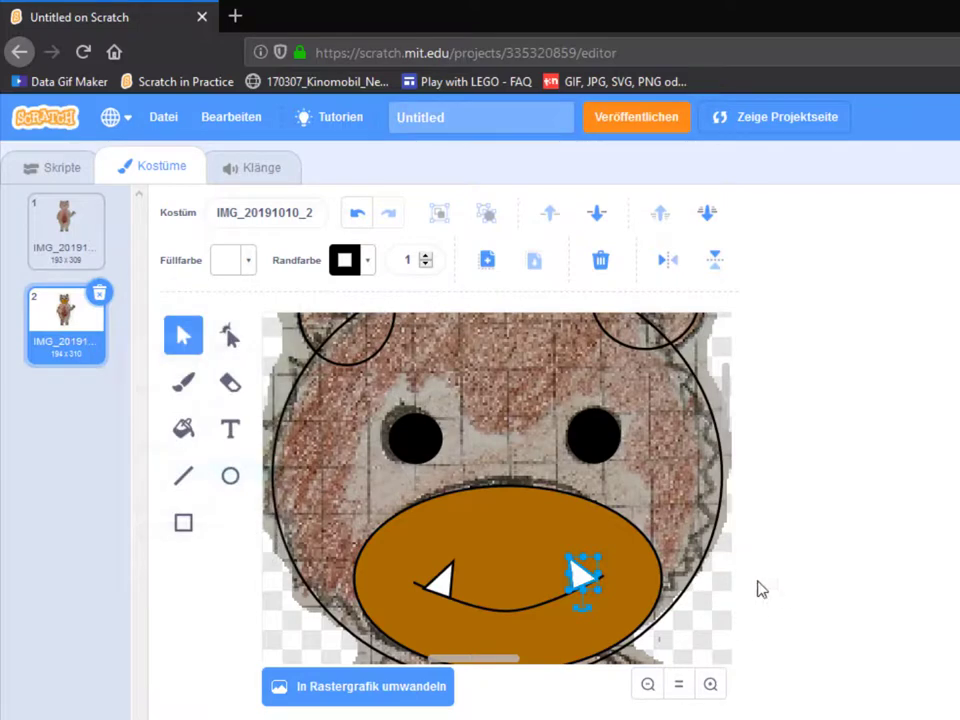
# Fill the left-hand ear circle with the light brown sampled from the muzzle.
pyautogui.click(358, 366)
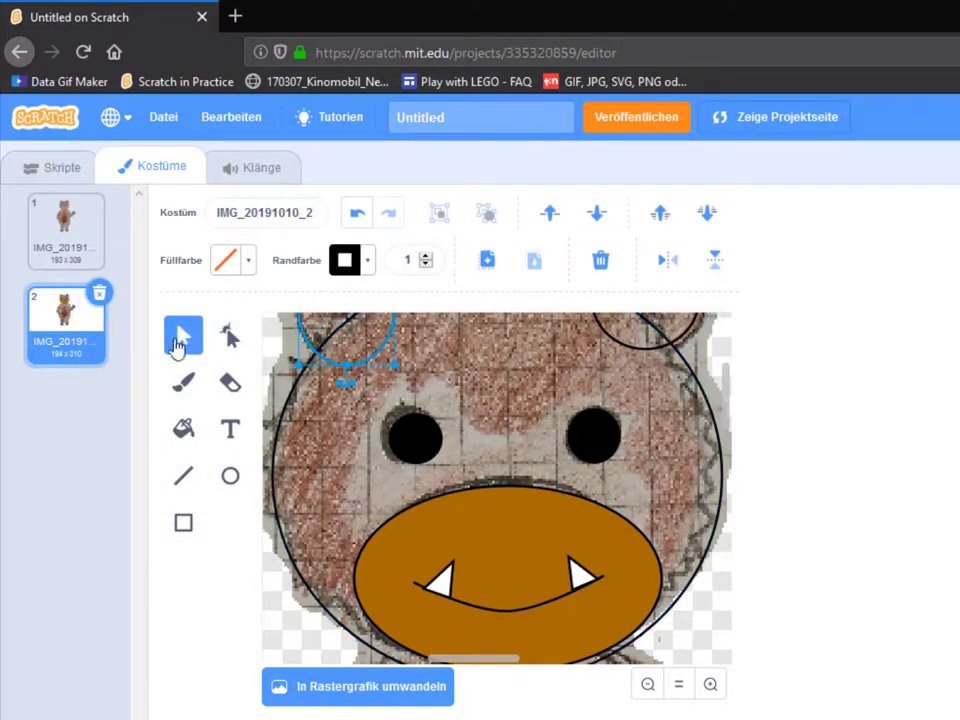
pyautogui.click(250, 261)
pyautogui.click(269, 521)
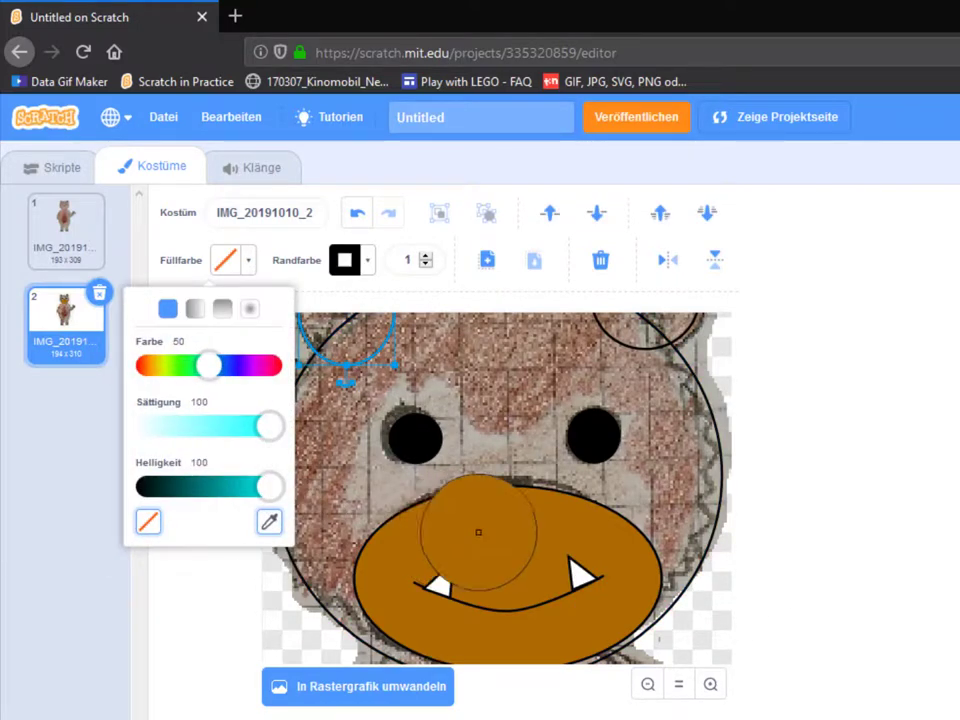
pyautogui.click(479, 532)
# Fill the right-hand ear circle with the same light brown sampled from the muzzle.
pyautogui.click(614, 344)
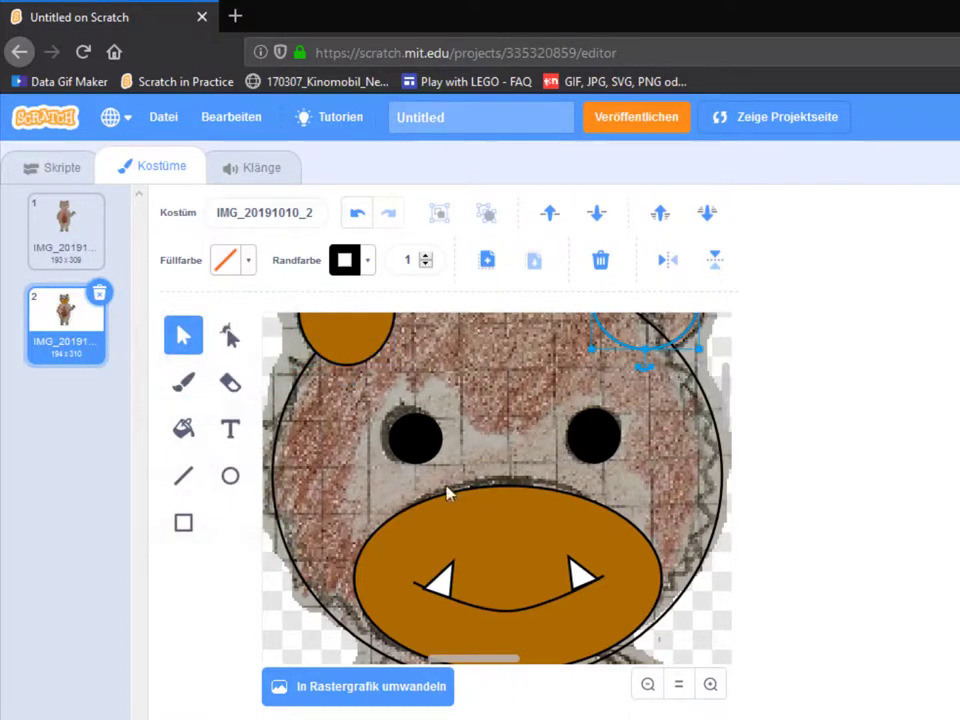
pyautogui.click(250, 265)
pyautogui.click(272, 525)
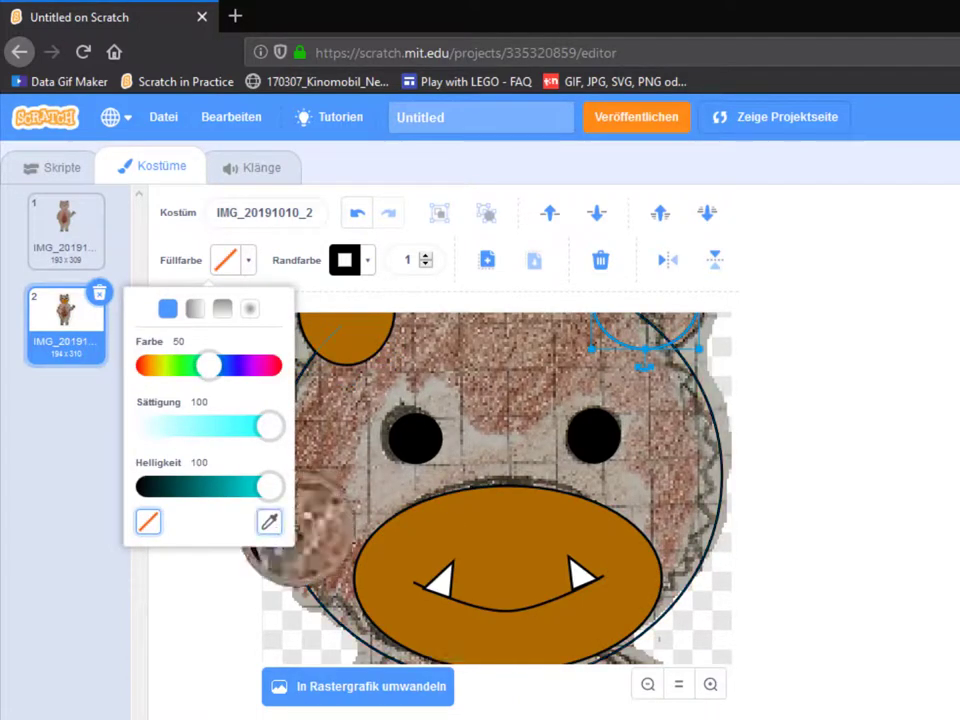
pyautogui.click(549, 563)
# Fill the head circle with a radial gradient at Farbe 10, Sättigung 100: Helligkeit 68 in the centre and Helligkeit 40 at the edge.
pyautogui.scroll(2, 504, 399)
pyautogui.click(499, 361)
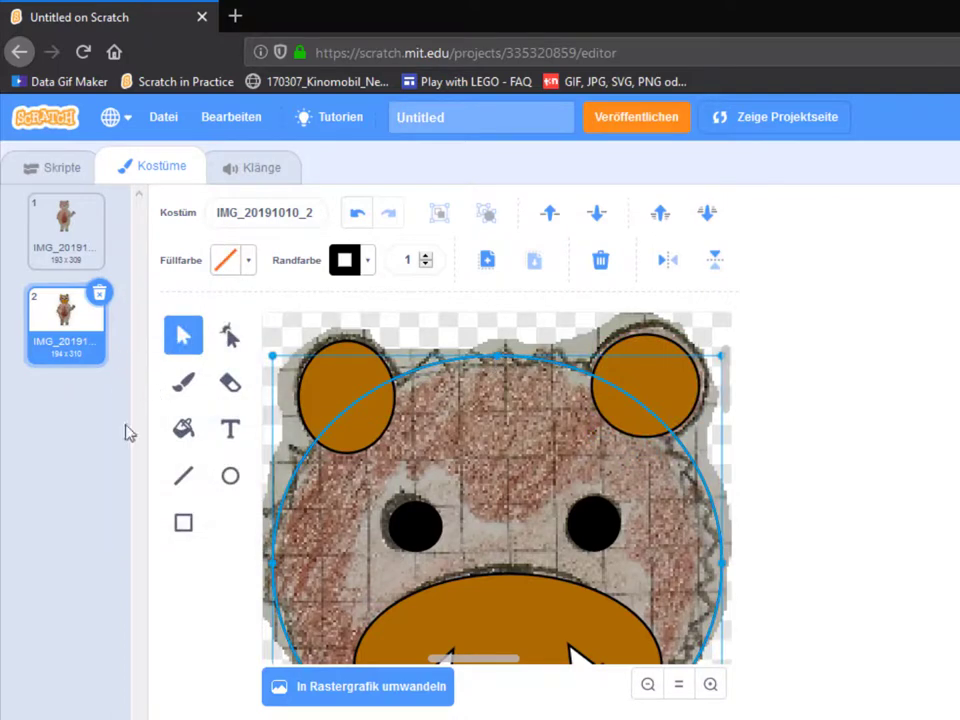
pyautogui.click(246, 262)
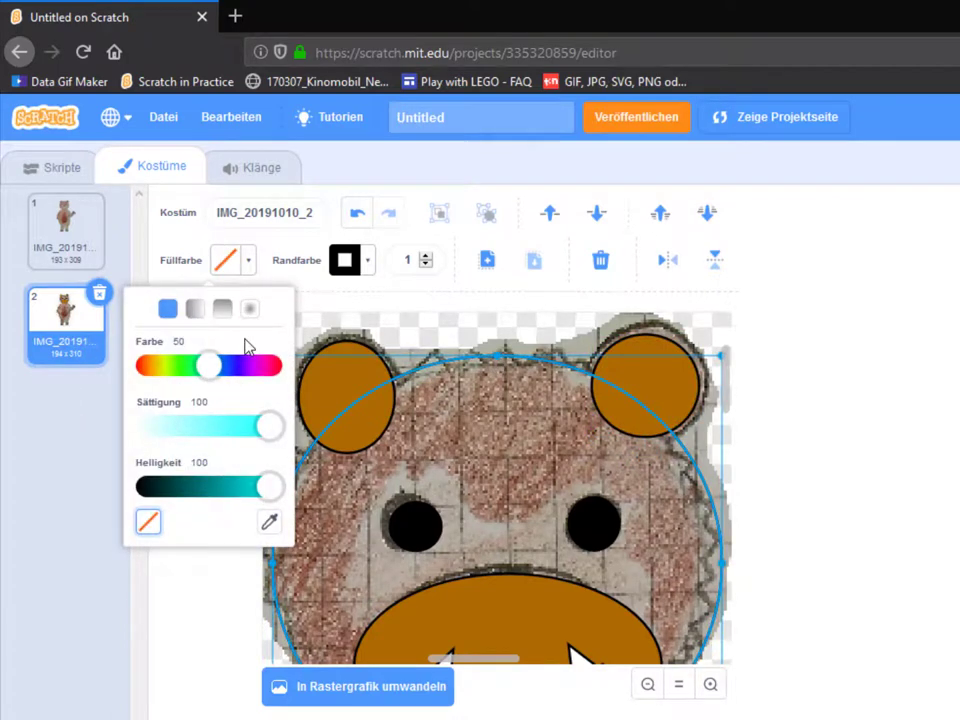
pyautogui.click(250, 309)
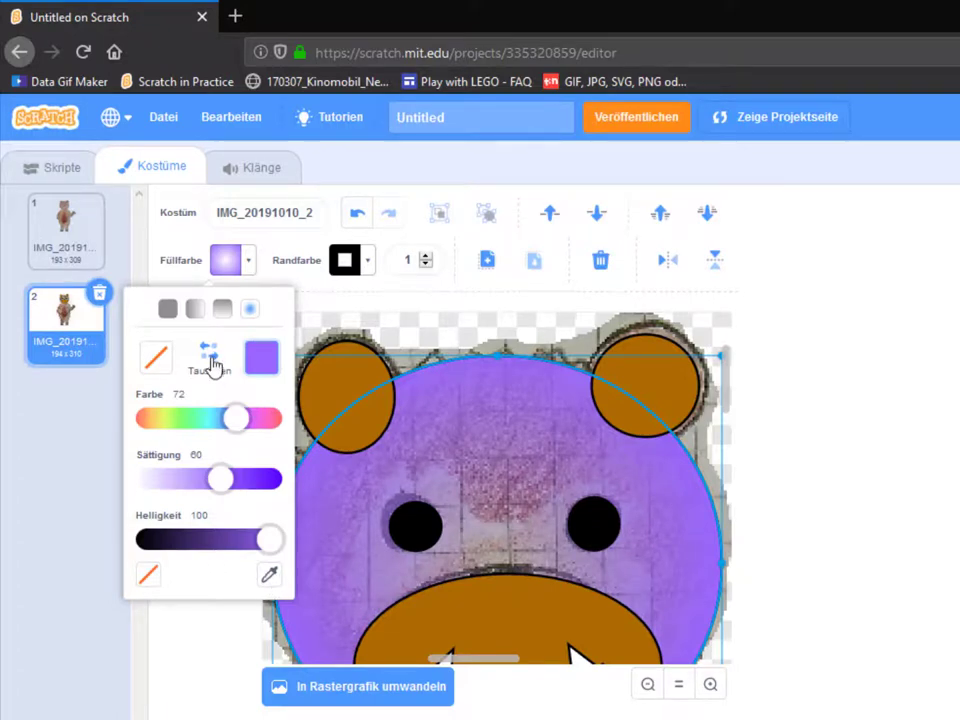
pyautogui.click(155, 356)
pyautogui.click(269, 575)
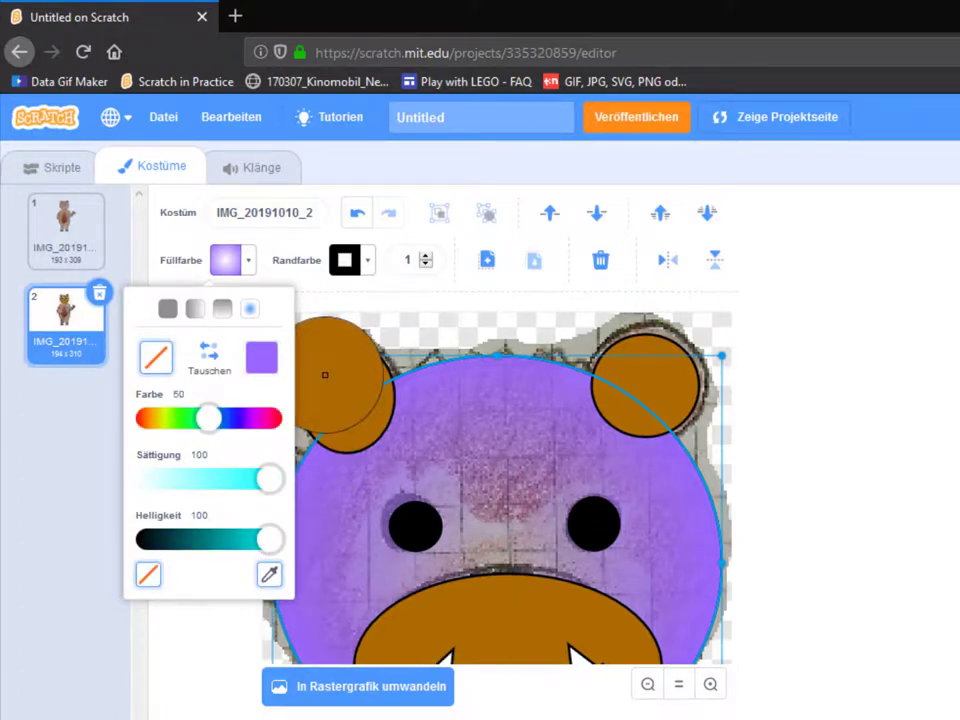
pyautogui.click(325, 375)
pyautogui.moveTo(228, 548); pyautogui.dragTo(196, 545)
pyautogui.click(210, 362)
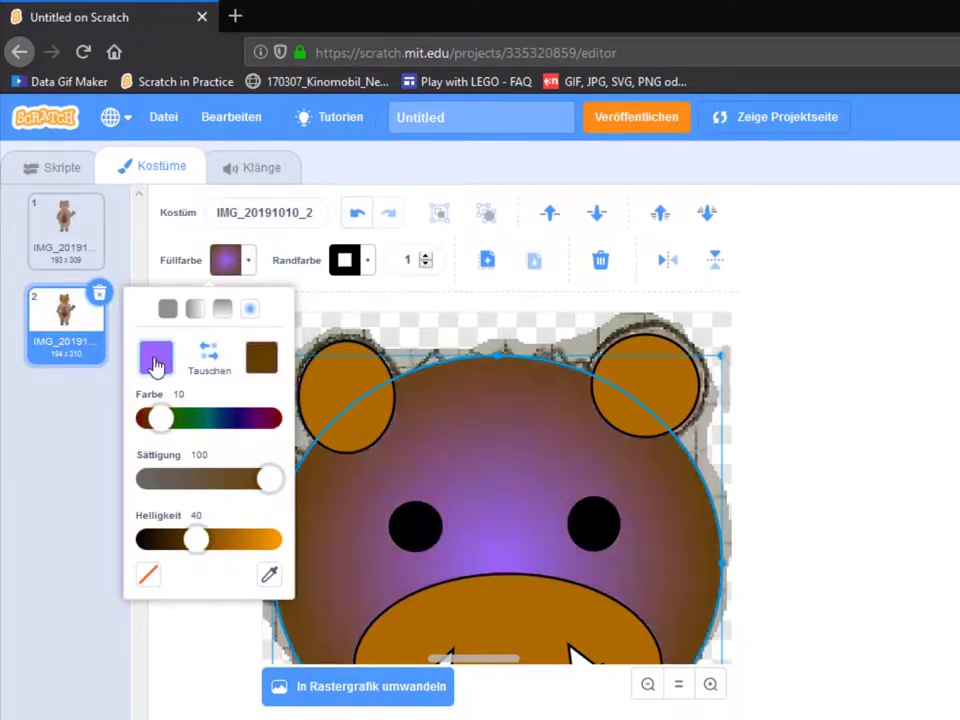
pyautogui.click(269, 574)
pyautogui.click(326, 388)
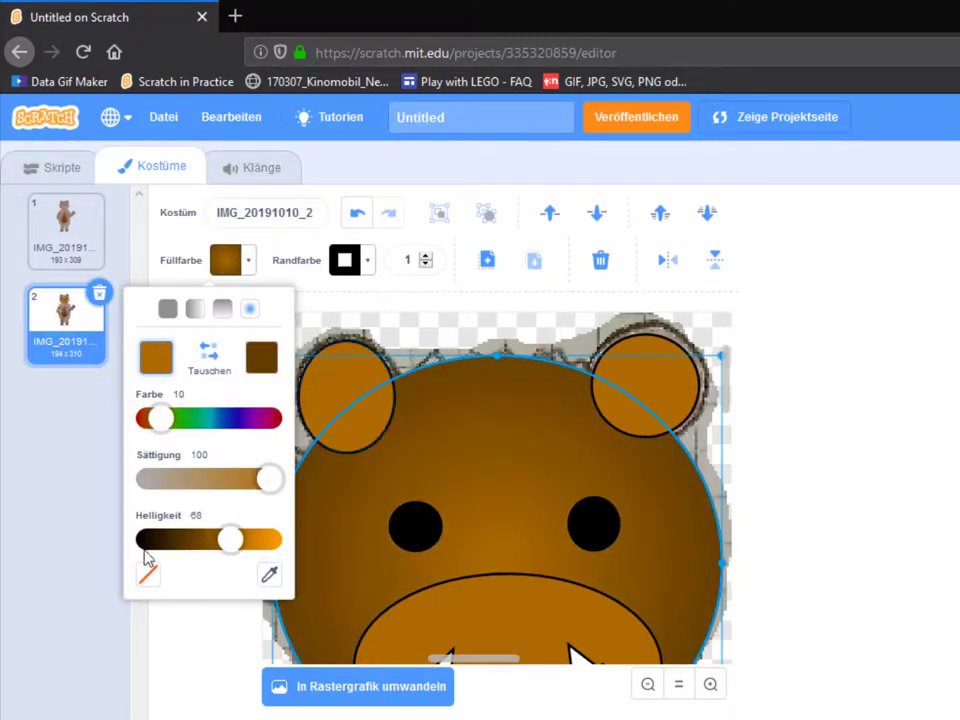
# Widen the left-hand ear circle slightly towards the head to make it rounder.
pyautogui.click(380, 370)
pyautogui.moveTo(396, 396); pyautogui.dragTo(406, 394)
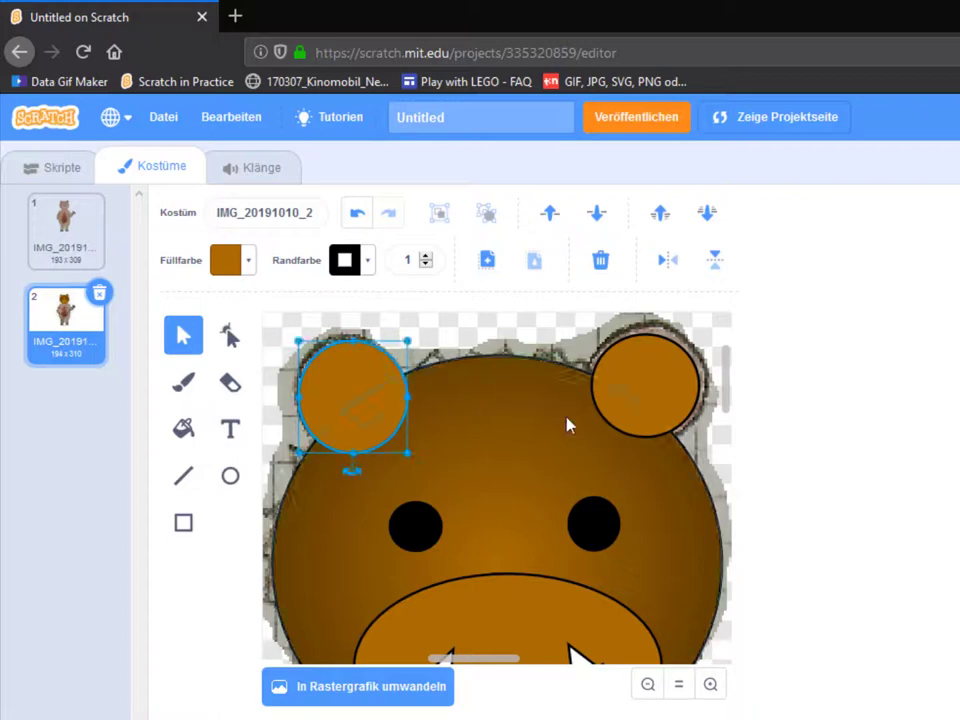
pyautogui.click(421, 524)
pyautogui.hotkey('ctrl', 'c')
pyautogui.hotkey('ctrl', 'v')
pyautogui.moveTo(435, 553); pyautogui.dragTo(348, 397)
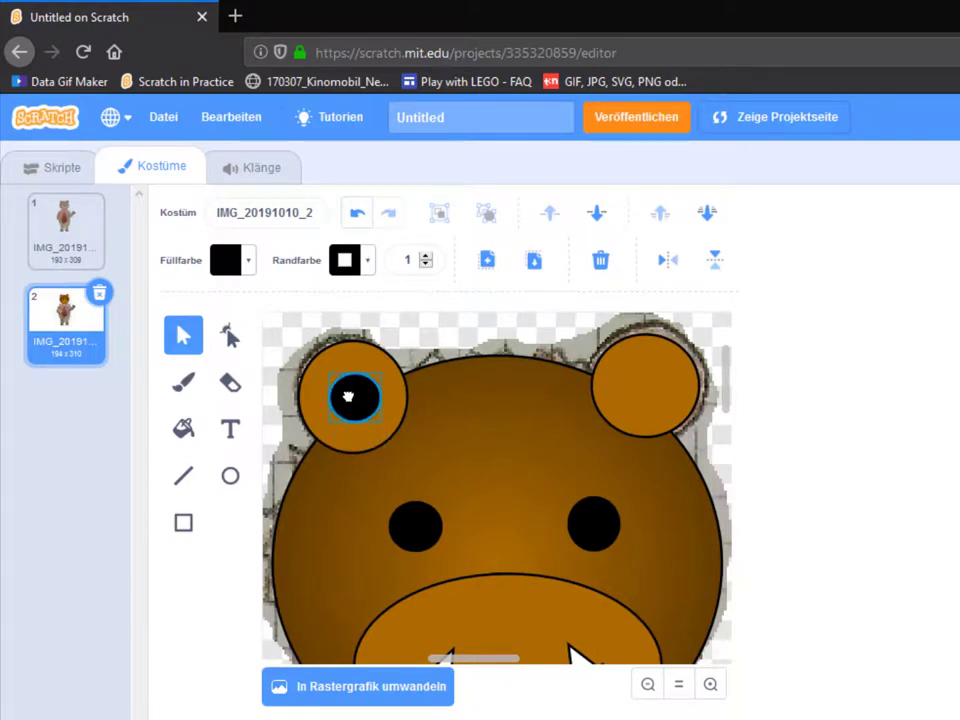
# Give the left-hand ear a radial gradient with black (Helligkeit 0) in the centre and light brown at the edge.
pyautogui.click(349, 400)
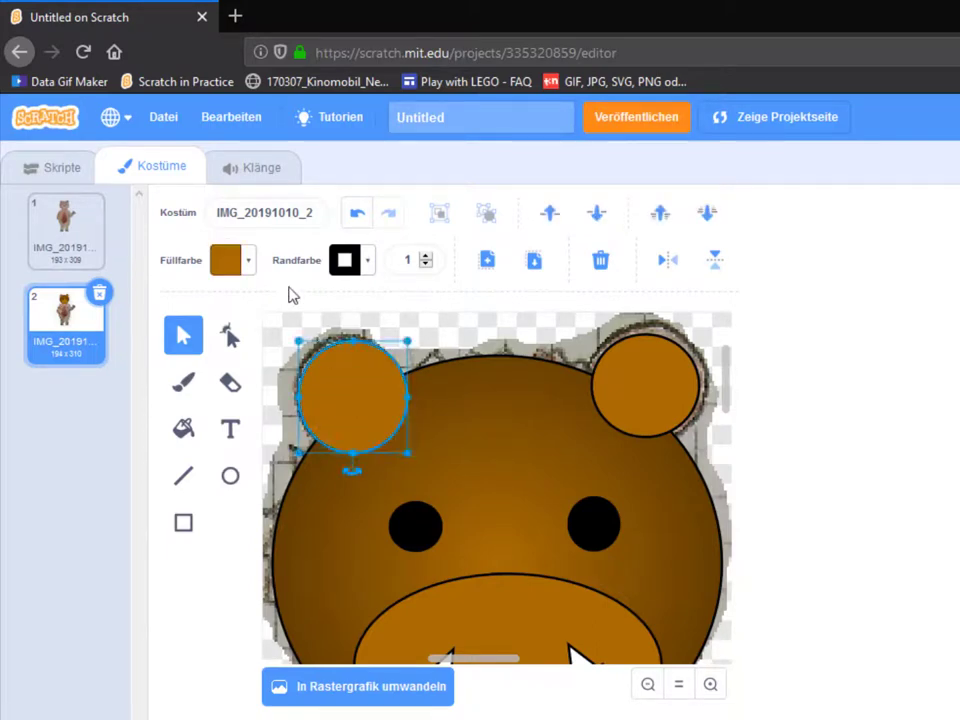
pyautogui.click(246, 266)
pyautogui.click(249, 310)
pyautogui.click(260, 357)
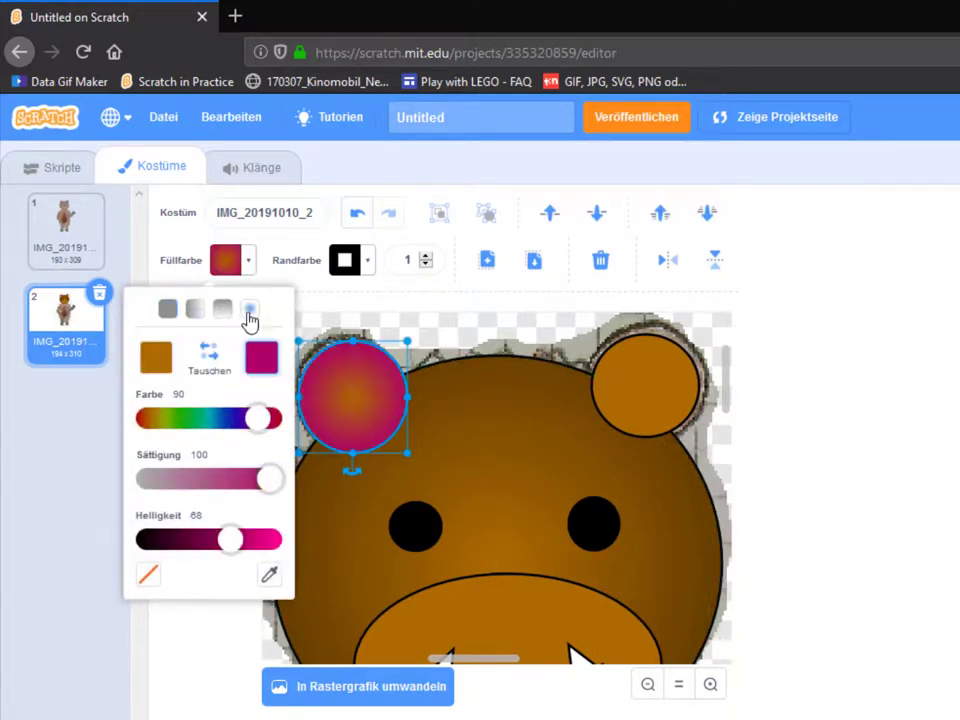
pyautogui.moveTo(231, 553); pyautogui.dragTo(140, 540)
pyautogui.click(210, 365)
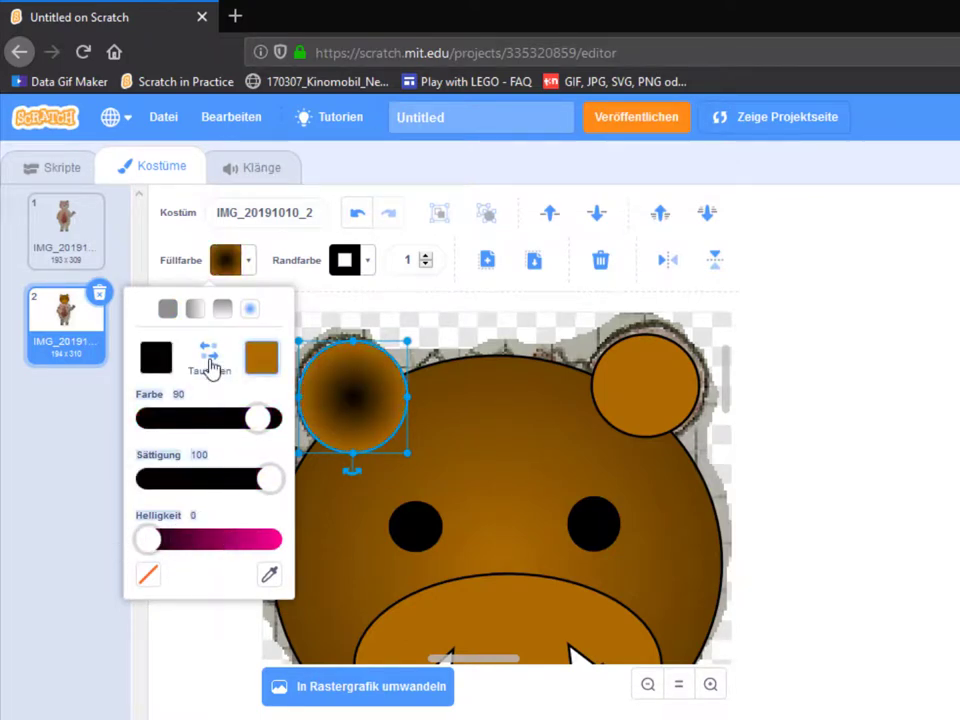
# Apply a matching radial gradient to the right-hand ear, with black in the centre and light brown around it.
pyautogui.click(655, 410)
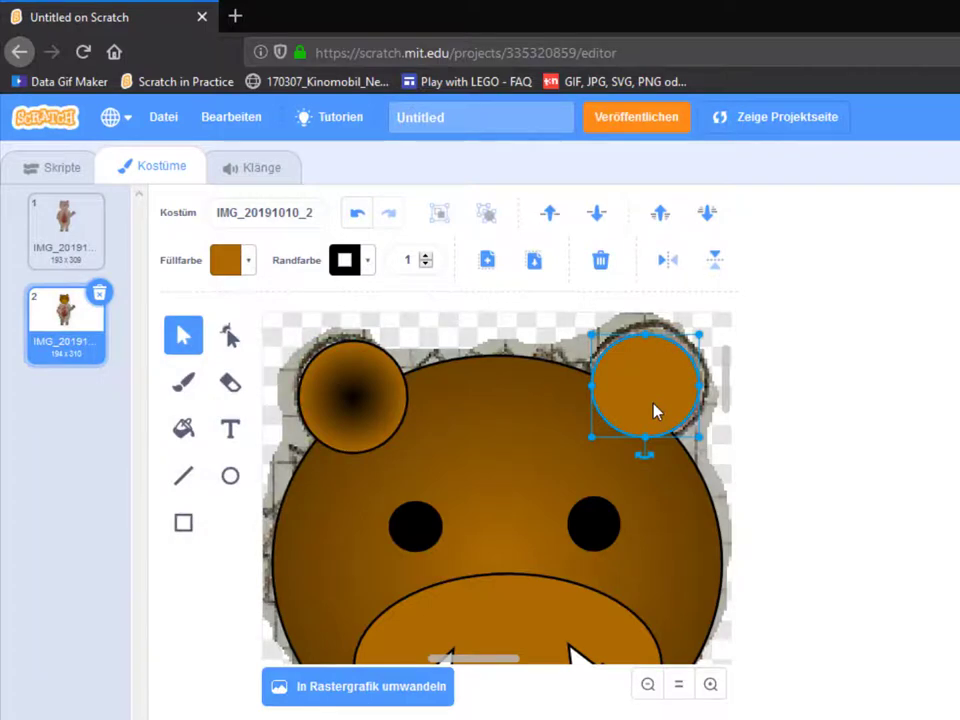
pyautogui.click(252, 265)
pyautogui.click(251, 311)
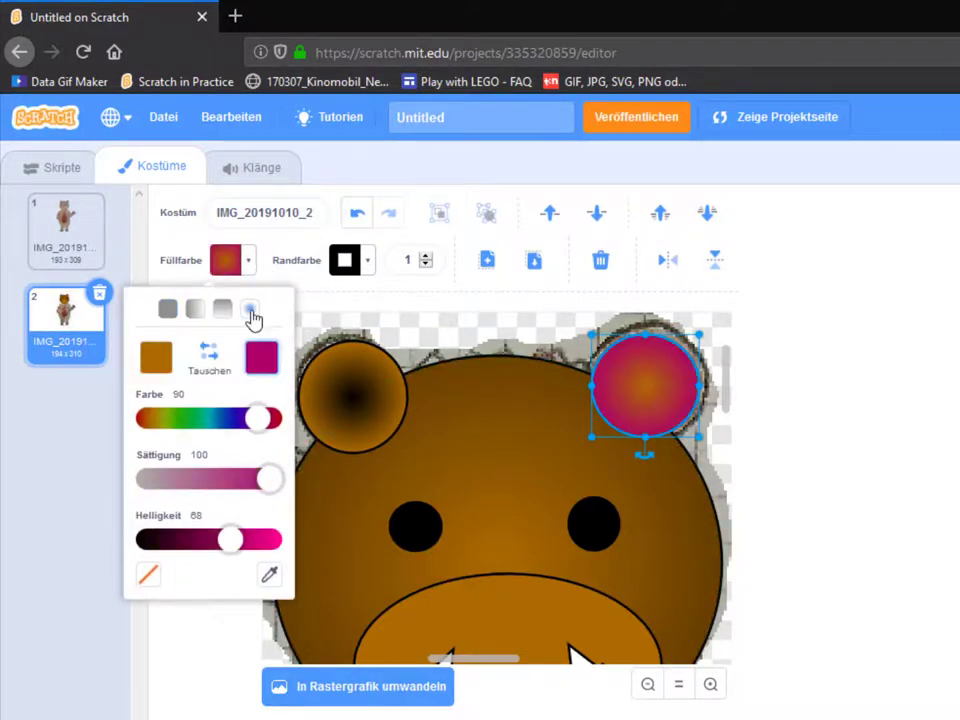
pyautogui.moveTo(234, 551); pyautogui.dragTo(236, 386)
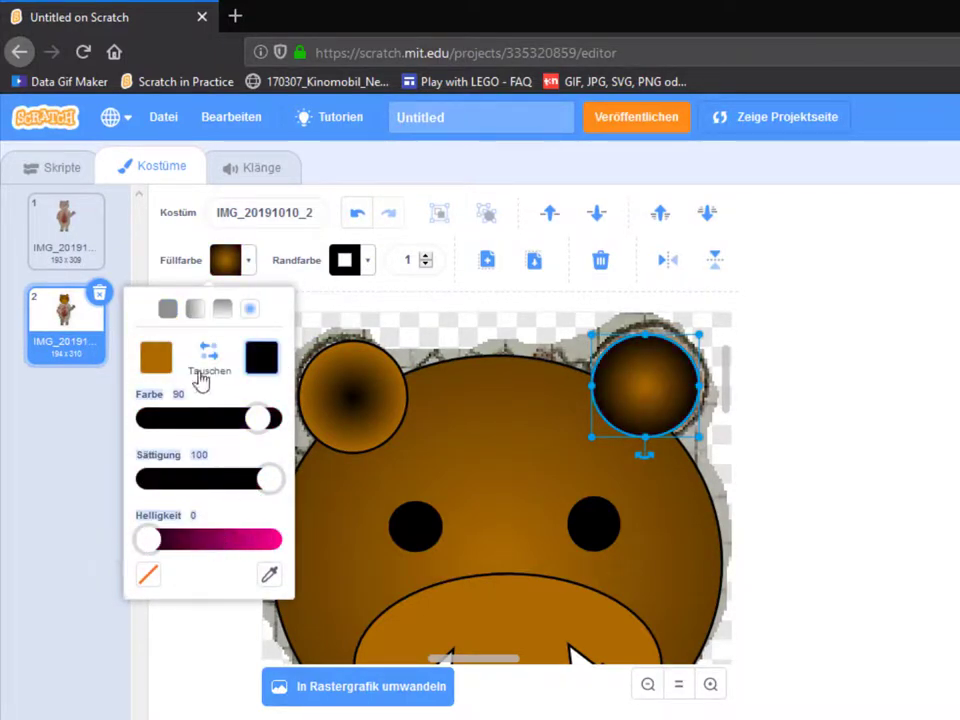
pyautogui.click(212, 356)
pyautogui.click(741, 434)
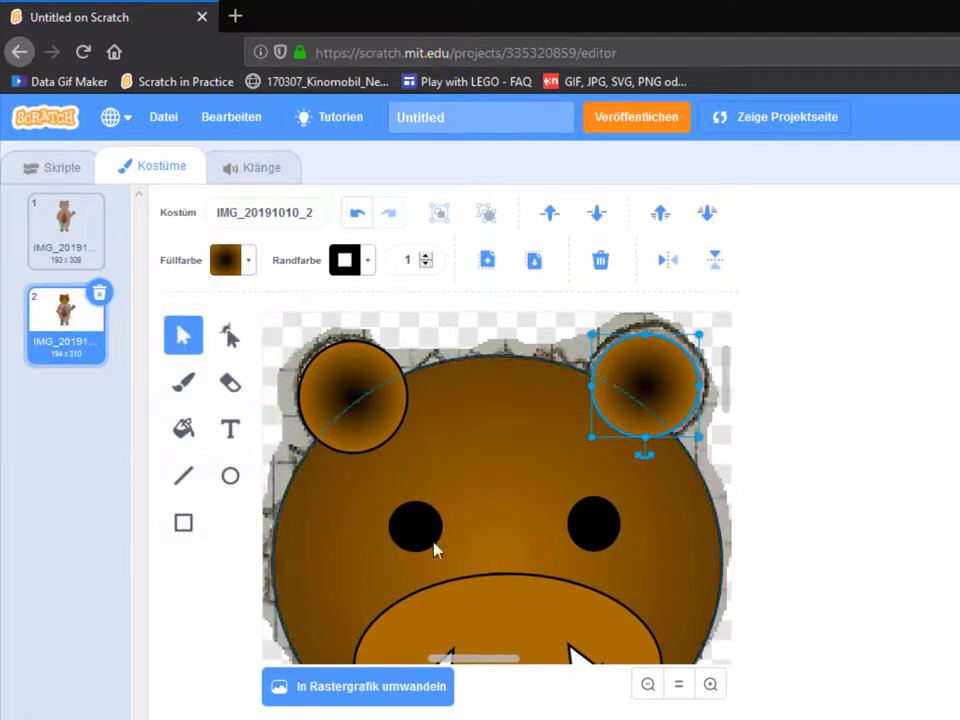
# Draw a small, flat ellipse for the nose at the middle of the muzzle's upper edge.
pyautogui.scroll(-2, 483, 556)
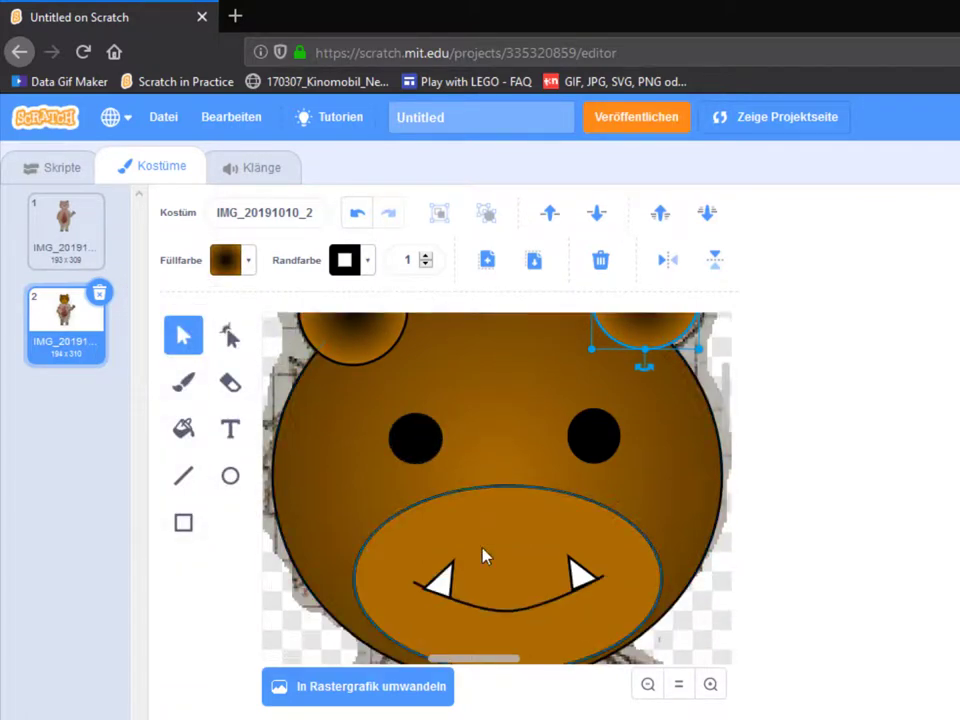
pyautogui.click(505, 506)
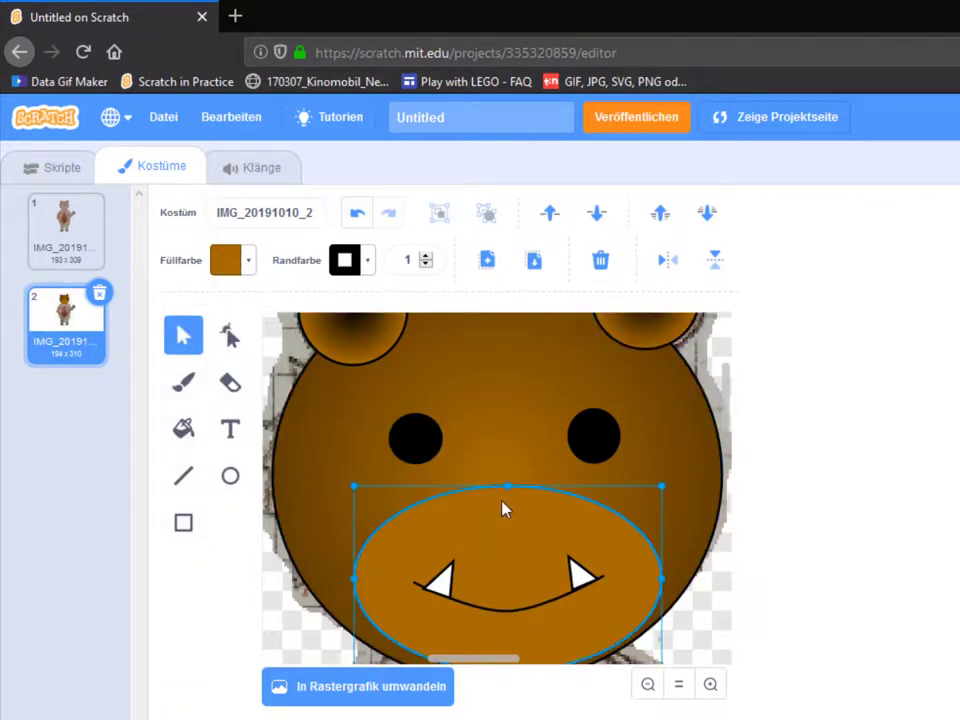
pyautogui.click(230, 475)
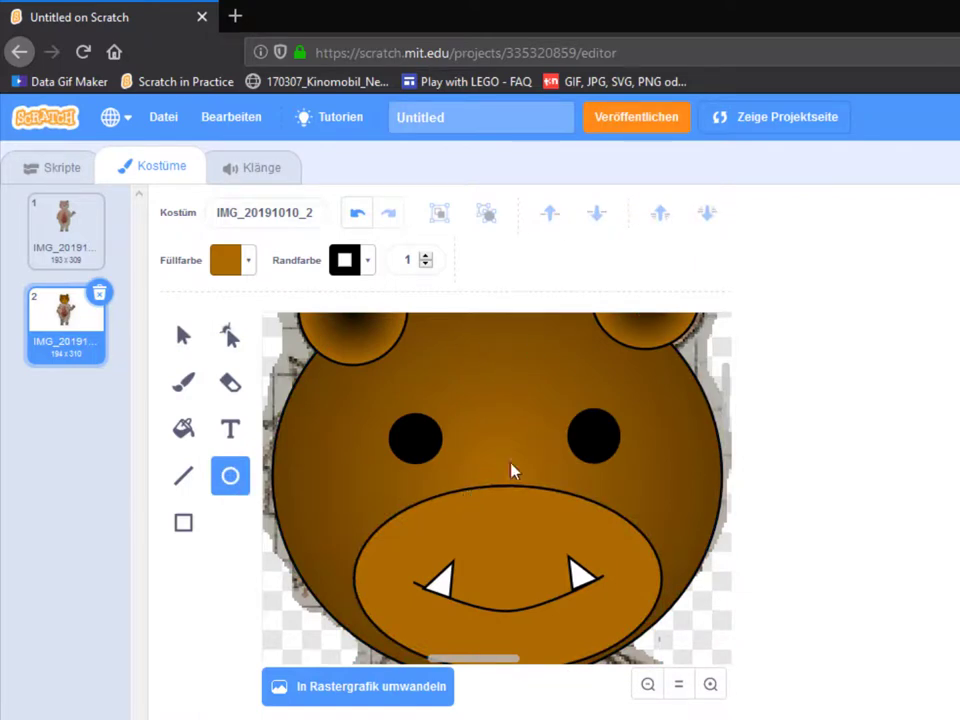
pyautogui.click(183, 336)
pyautogui.click(501, 489)
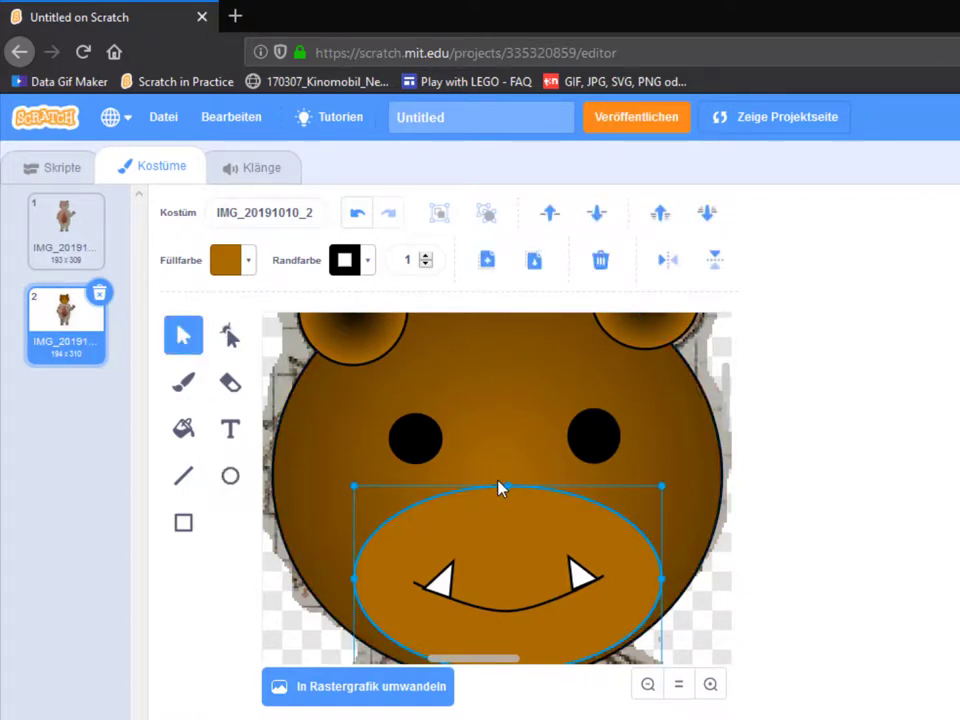
pyautogui.click(600, 220)
pyautogui.click(482, 521)
# Fill the nose ellipse with solid black, using the Fill tool at Helligkeit 0.
pyautogui.click(183, 428)
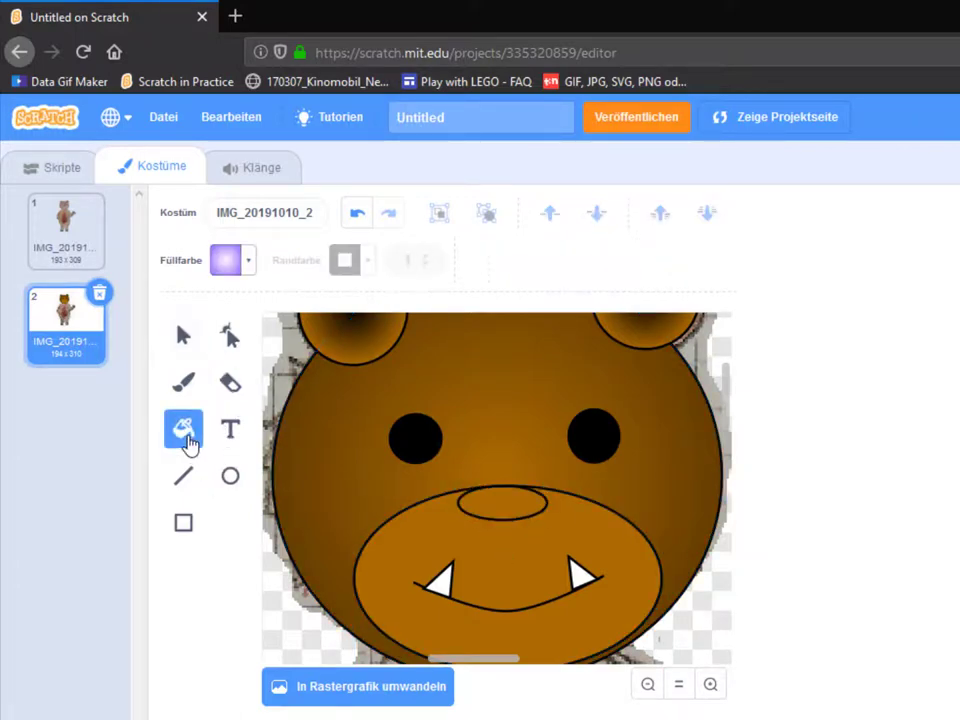
pyautogui.click(247, 264)
pyautogui.click(176, 311)
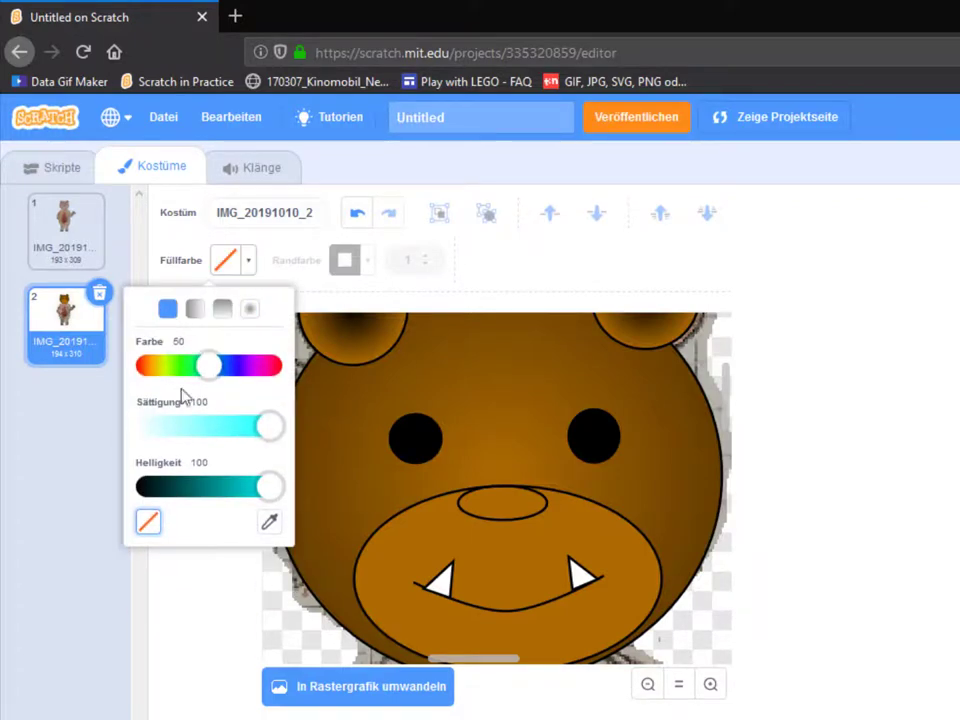
pyautogui.moveTo(262, 491); pyautogui.dragTo(150, 505)
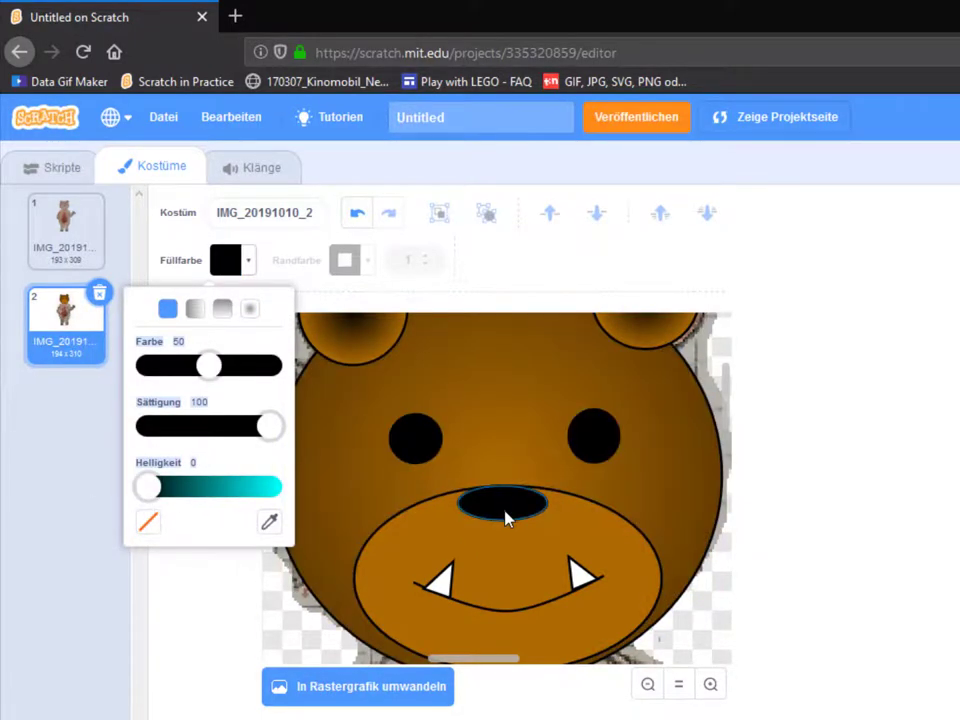
pyautogui.click(506, 509)
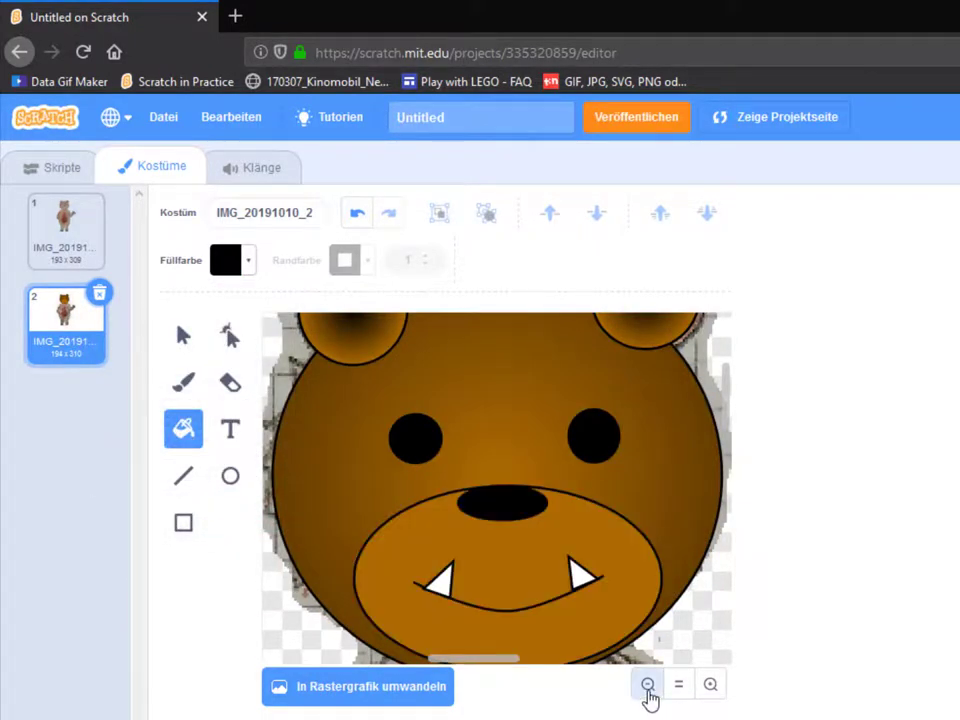
pyautogui.click(648, 686)
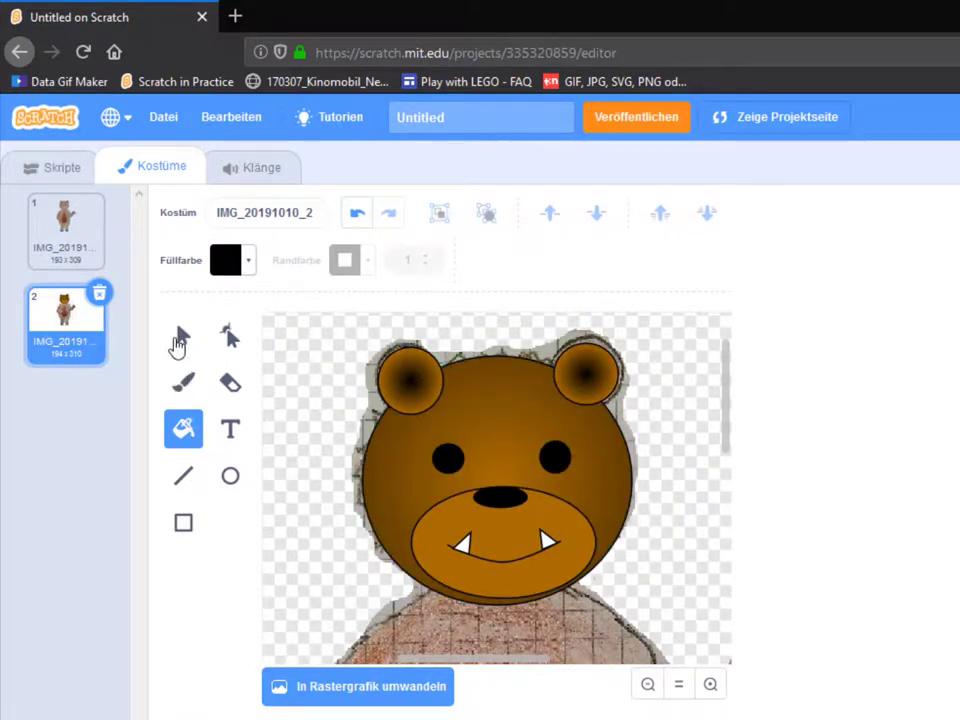
pyautogui.click(177, 345)
pyautogui.click(540, 360)
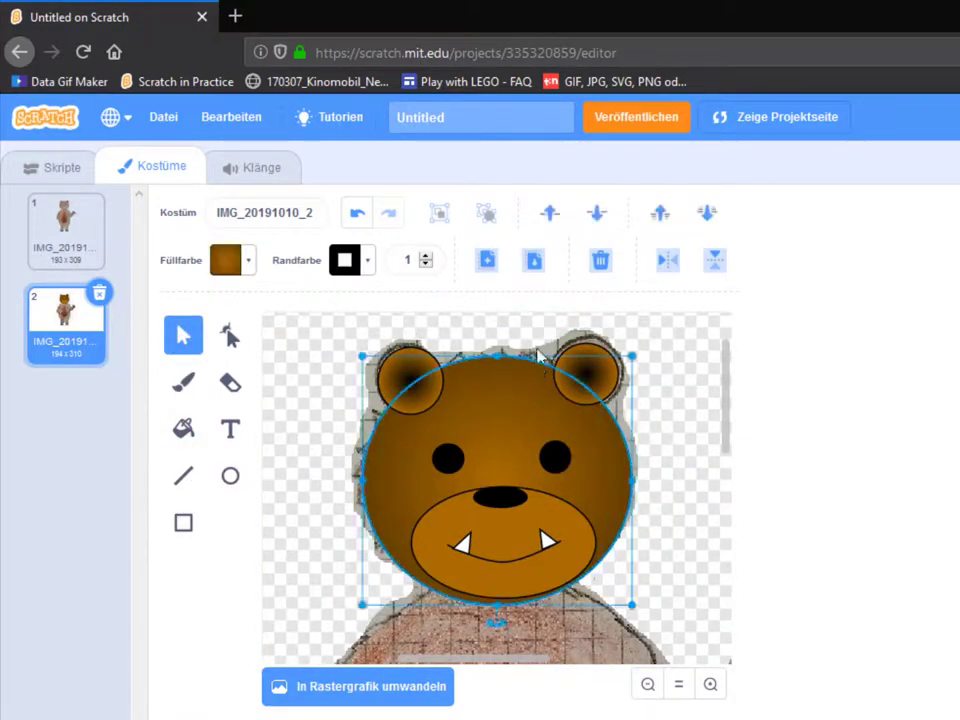
pyautogui.click(597, 217)
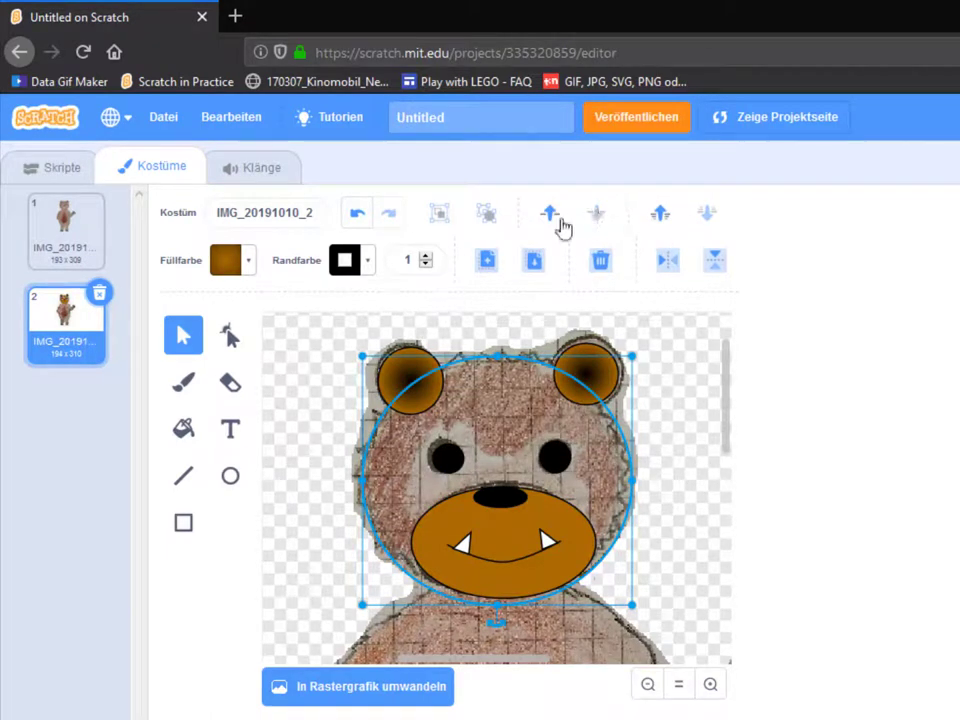
pyautogui.click(552, 218)
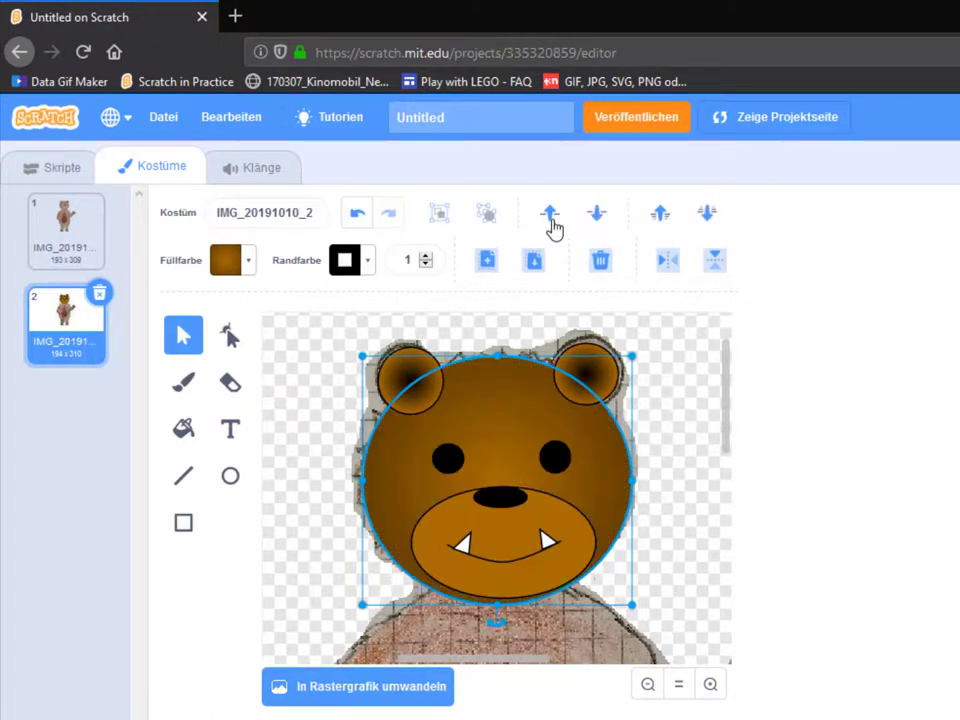
# Rearrange both ear circles so they lie behind the head ellipse but in front of the photographed bear.
pyautogui.click(415, 365)
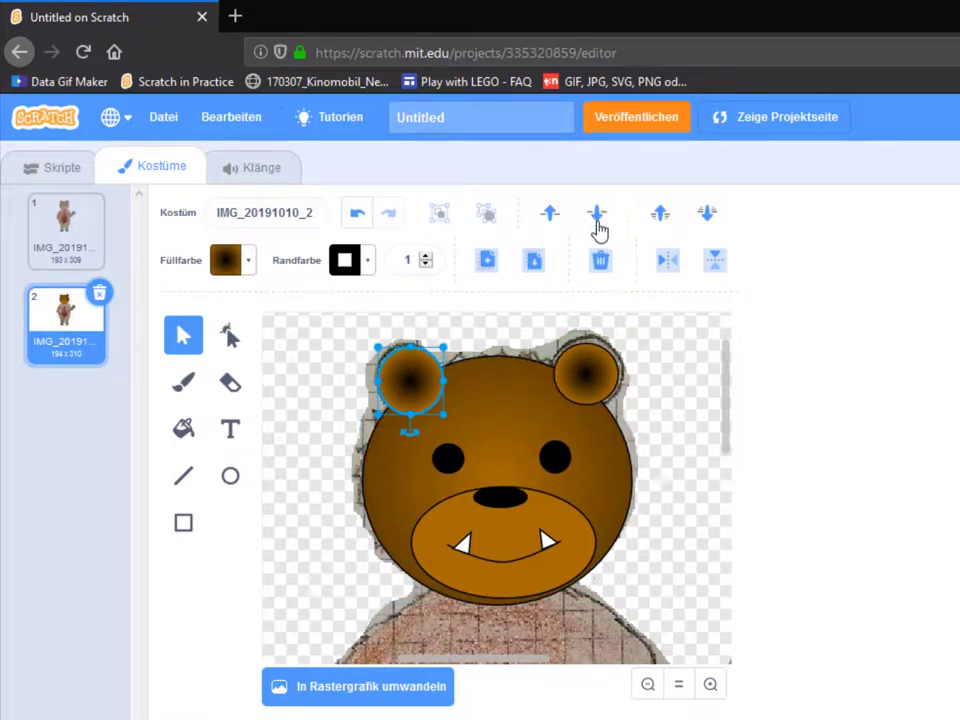
pyautogui.click(599, 231)
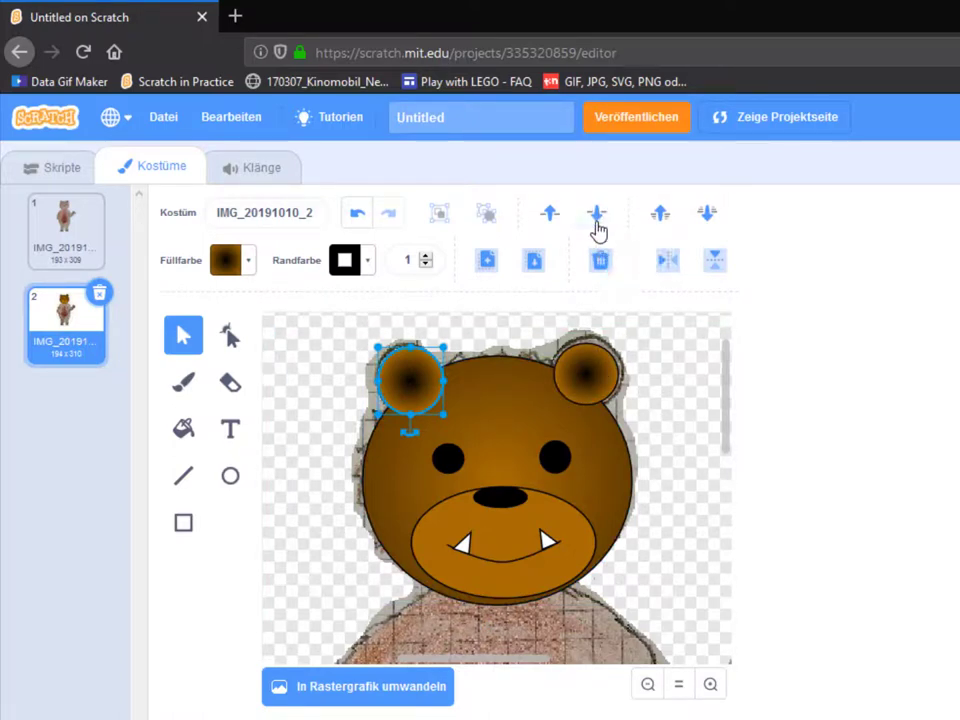
pyautogui.click(612, 370)
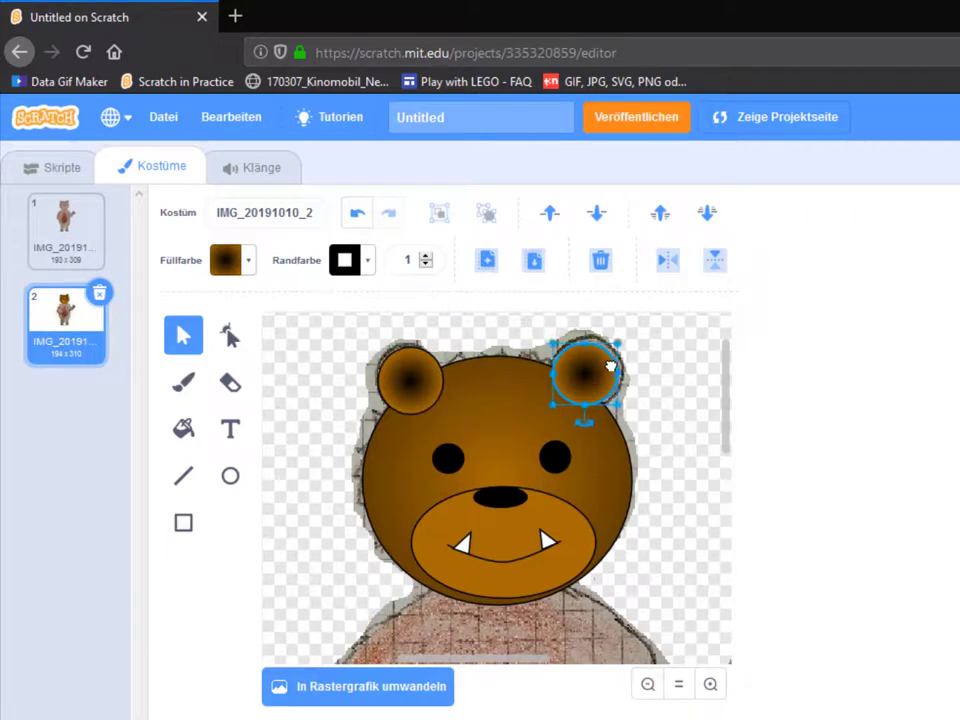
pyautogui.click(597, 215)
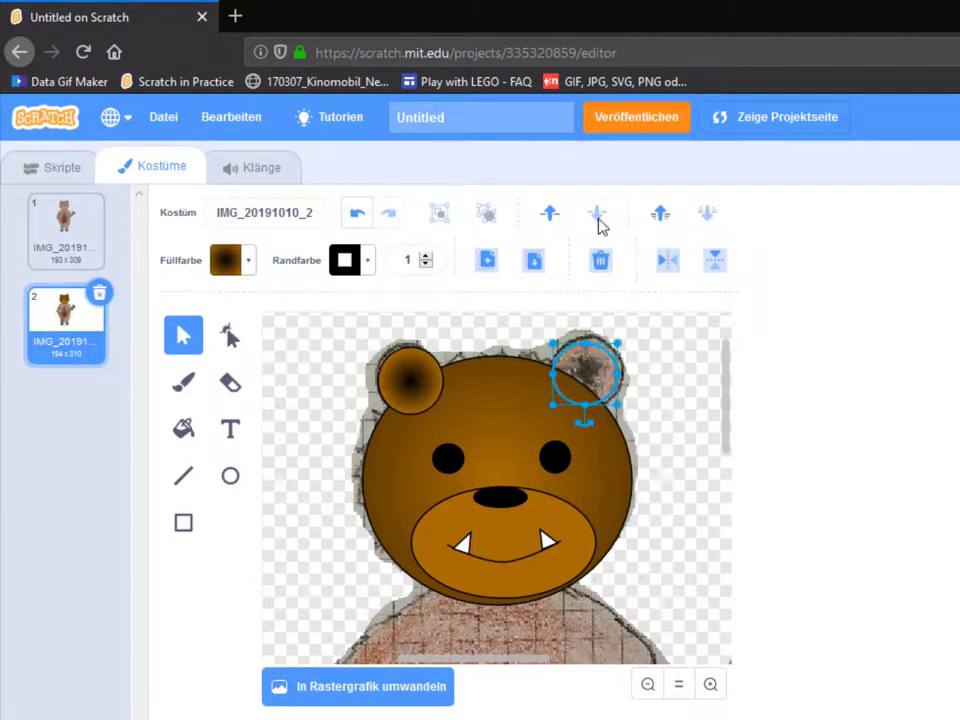
pyautogui.click(552, 214)
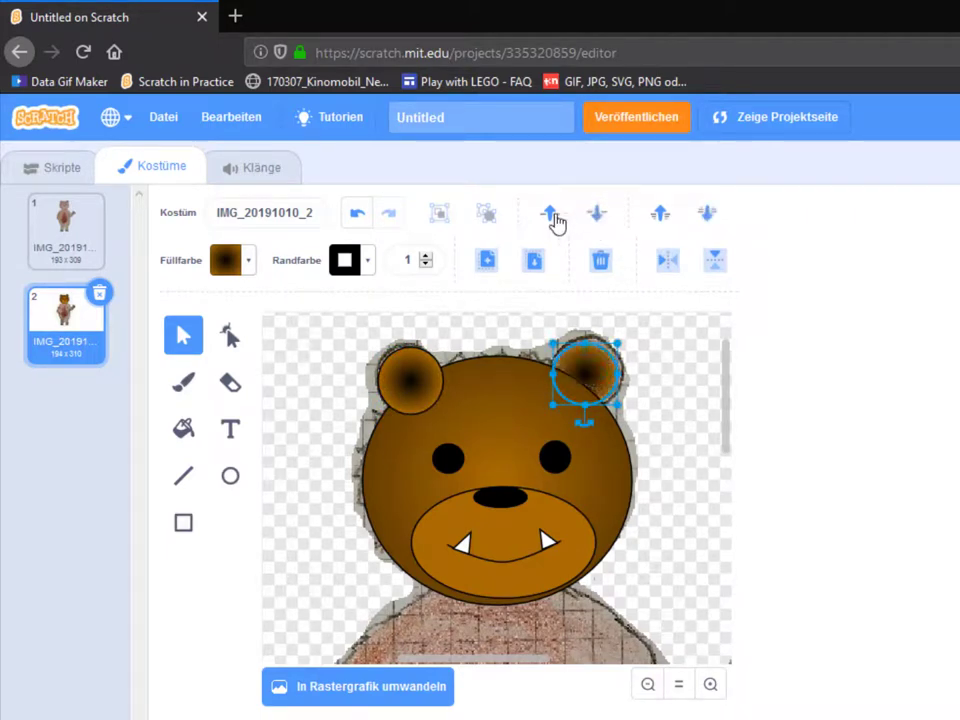
pyautogui.click(408, 372)
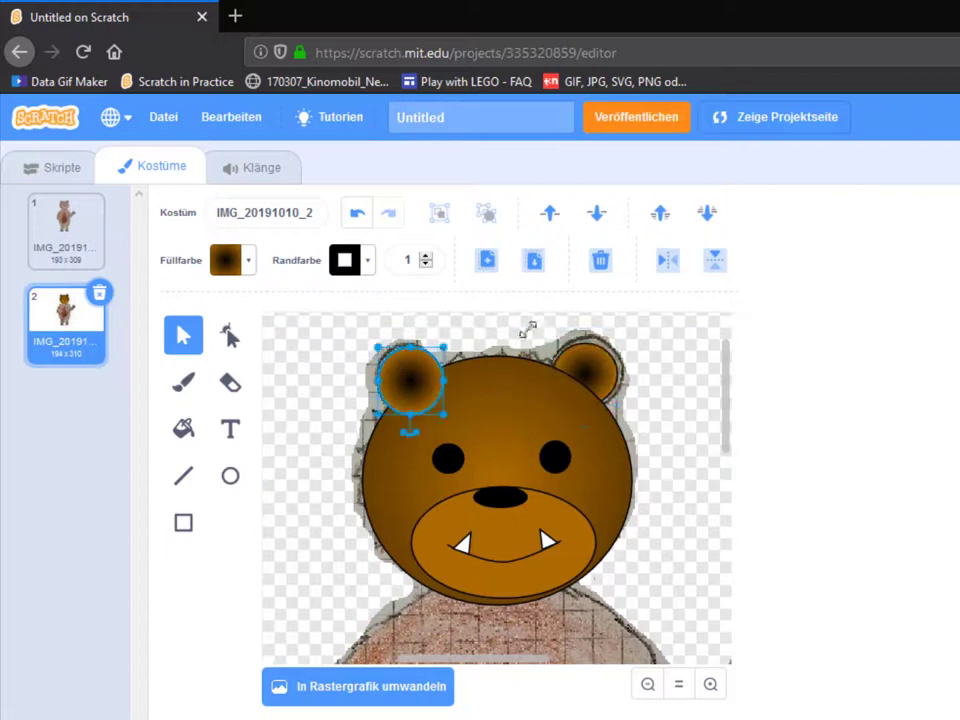
pyautogui.click(686, 396)
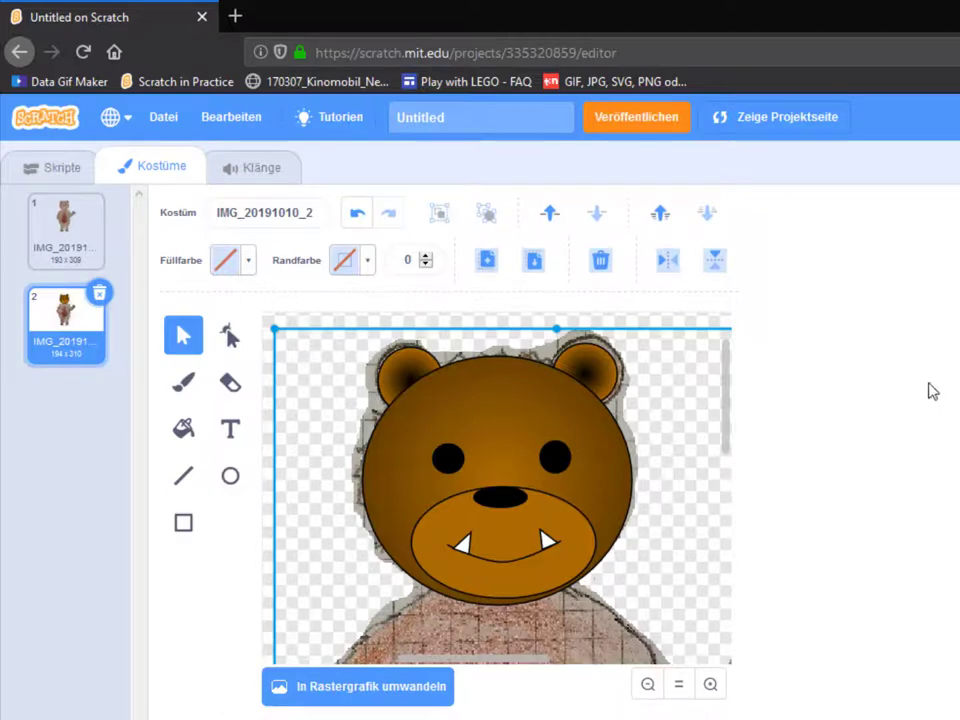
# Draw a large upright ellipse for the bear's body over the photographed torso, directly below the head.
pyautogui.click(648, 684)
pyautogui.click(648, 684)
pyautogui.click(230, 475)
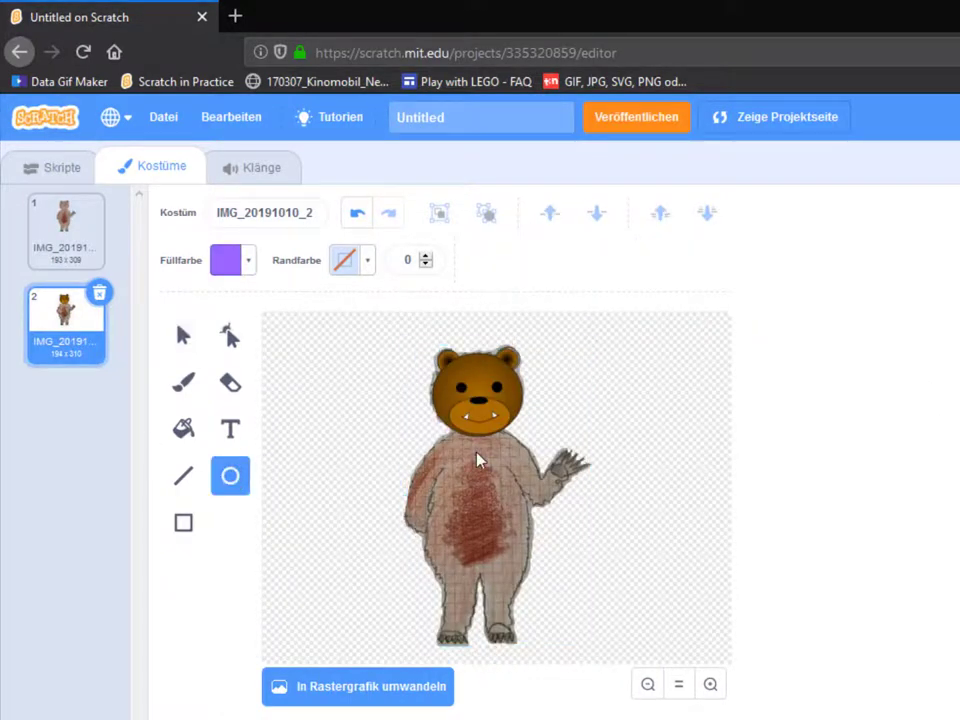
pyautogui.moveTo(480, 454); pyautogui.dragTo(562, 620)
pyautogui.moveTo(532, 530); pyautogui.dragTo(493, 510)
pyautogui.moveTo(437, 588); pyautogui.dragTo(482, 592)
# Draw a narrow upright ellipse over one of the bear's legs and place a copy over the other leg.
pyautogui.moveTo(364, 553); pyautogui.dragTo(396, 628)
pyautogui.moveTo(382, 585)
pyautogui.mouseDown()
pyautogui.moveTo(456, 595)
pyautogui.moveTo(502, 640)
pyautogui.moveTo(497, 617)
pyautogui.mouseUp()
pyautogui.hotkey('ctrl', 'c')
pyautogui.hotkey('ctrl', 'v')
pyautogui.moveTo(499, 667); pyautogui.dragTo(505, 667)
pyautogui.click(464, 630)
pyautogui.click(454, 620)
# Make rotated copies of the leg ellipse for the hanging arm and for the raised arm's upper and lower parts.
pyautogui.hotkey('ctrl', 'c')
pyautogui.hotkey('ctrl', 'v')
pyautogui.moveTo(454, 620); pyautogui.dragTo(607, 503)
pyautogui.hotkey('ctrl', 'c')
pyautogui.hotkey('ctrl', 'v')
pyautogui.moveTo(600, 541); pyautogui.dragTo(653, 507)
pyautogui.moveTo(607, 494); pyautogui.dragTo(583, 478)
pyautogui.hotkey('ctrl', 'c')
pyautogui.hotkey('ctrl', 'v')
pyautogui.moveTo(547, 477); pyautogui.dragTo(573, 479)
pyautogui.moveTo(523, 501); pyautogui.dragTo(568, 484)
# Give the body ellipse a radial gradient from two browns sampled on the head, with the darker brown in the centre.
pyautogui.click(486, 537)
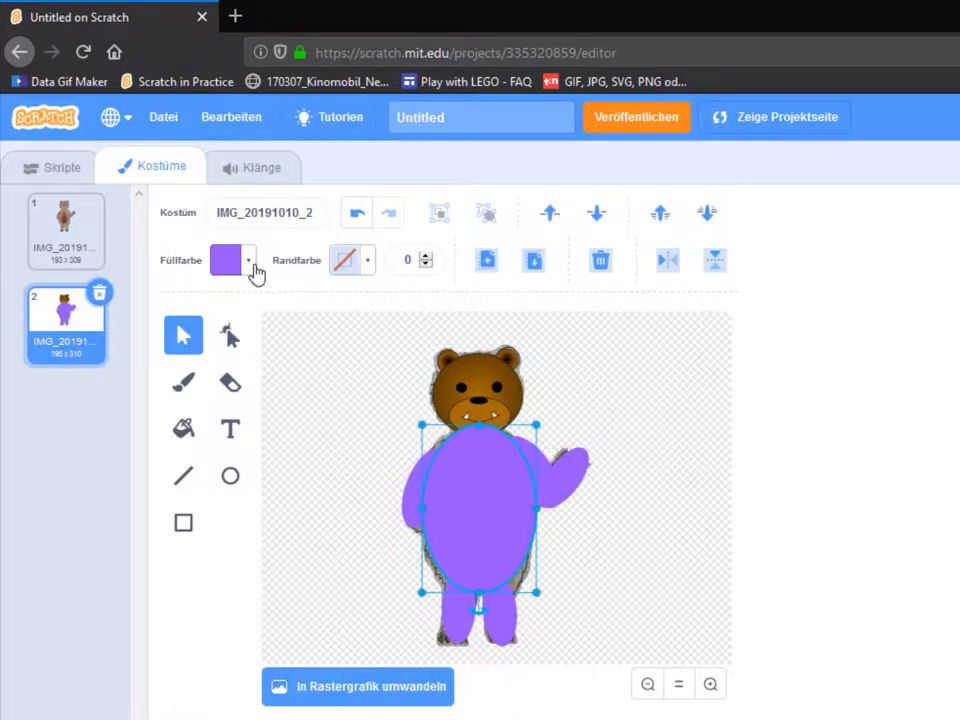
pyautogui.click(256, 279)
pyautogui.click(268, 521)
pyautogui.click(439, 407)
pyautogui.click(251, 309)
pyautogui.click(268, 573)
pyautogui.click(445, 405)
pyautogui.click(208, 352)
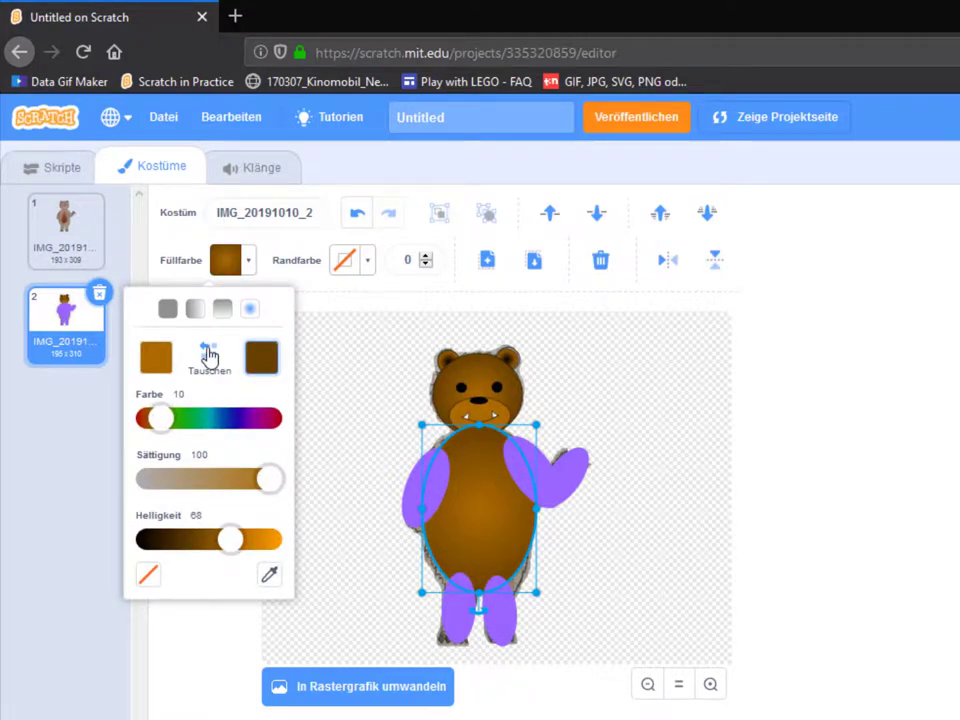
pyautogui.click(207, 351)
# Fill all three arm ellipses with solid browns sampled from the body.
pyautogui.click(562, 474)
pyautogui.click(234, 263)
pyautogui.click(269, 521)
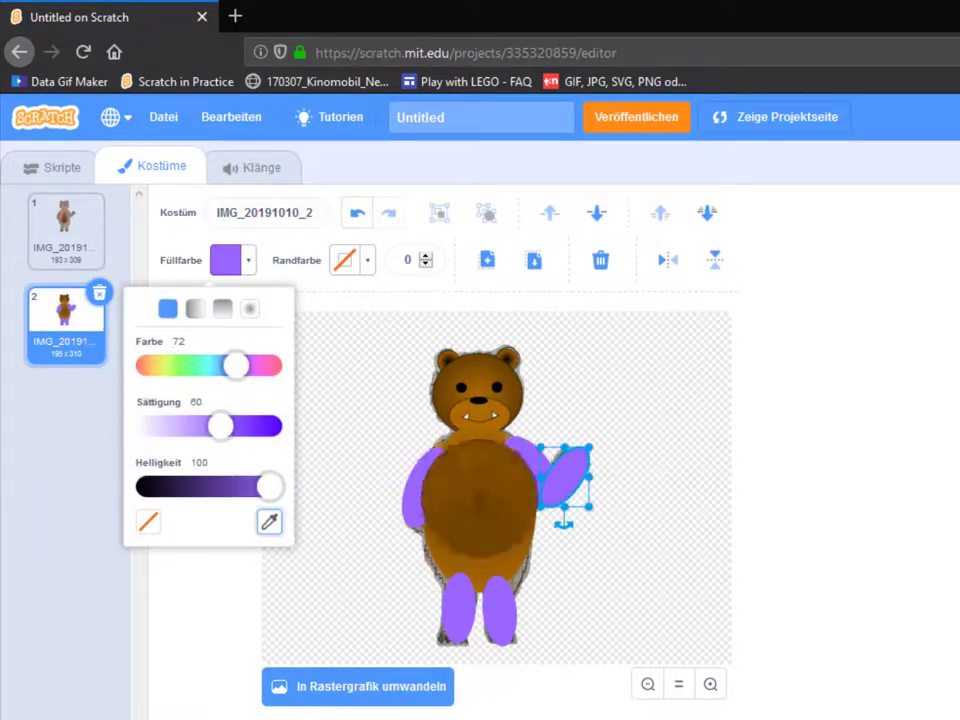
pyautogui.click(488, 498)
pyautogui.click(529, 471)
pyautogui.click(236, 263)
pyautogui.click(269, 521)
pyautogui.click(455, 488)
pyautogui.click(426, 498)
pyautogui.click(247, 266)
pyautogui.click(269, 521)
pyautogui.click(497, 458)
# Give the hanging arm and the body black outlines with Helligkeit 0.
pyautogui.click(458, 608)
pyautogui.click(416, 498)
pyautogui.click(345, 262)
pyautogui.moveTo(378, 449); pyautogui.dragTo(255, 452)
pyautogui.click(468, 477)
pyautogui.click(345, 262)
pyautogui.click(258, 452)
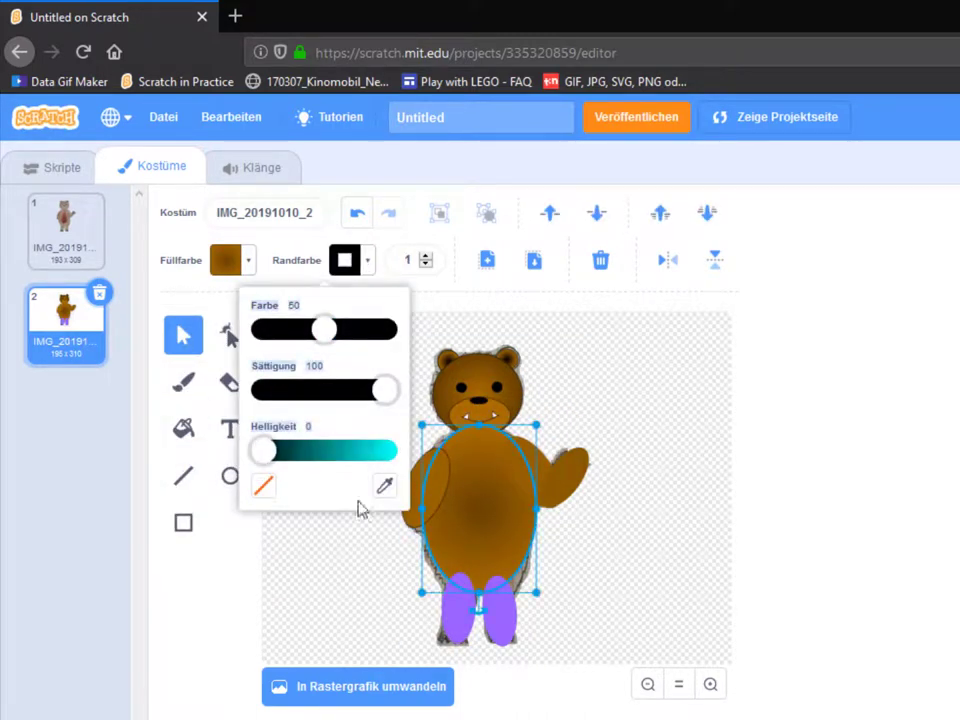
# Give both parts of the raised arm black outlines by setting the outline's Helligkeit to 0.
pyautogui.click(565, 477)
pyautogui.click(358, 262)
pyautogui.moveTo(382, 450); pyautogui.dragTo(247, 461)
pyautogui.click(526, 468)
pyautogui.click(358, 261)
pyautogui.moveTo(382, 450); pyautogui.dragTo(252, 453)
pyautogui.click(568, 563)
# Adjust the layer order so that the hanging arm and the raised upper arm lie behind the body.
pyautogui.click(462, 512)
pyautogui.click(598, 220)
pyautogui.click(599, 222)
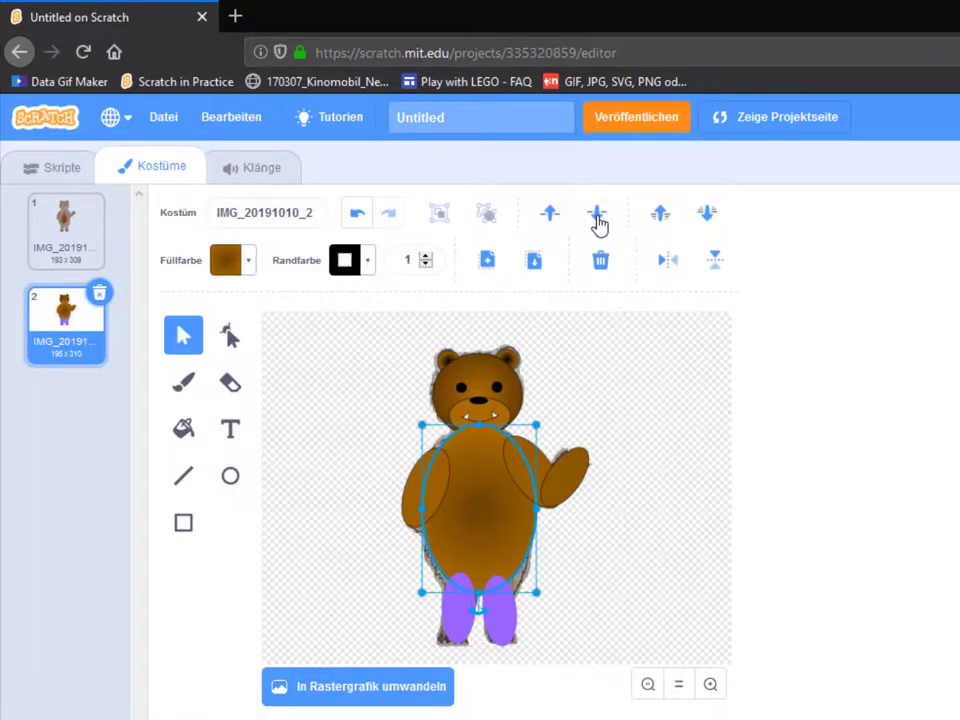
pyautogui.click(526, 490)
pyautogui.click(597, 219)
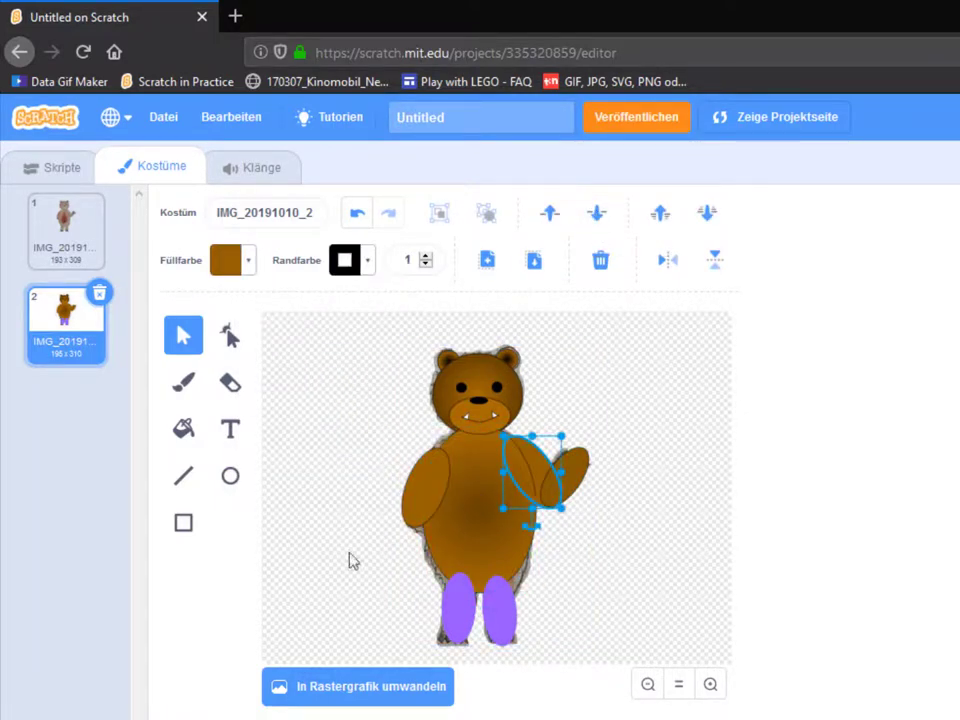
pyautogui.click(425, 488)
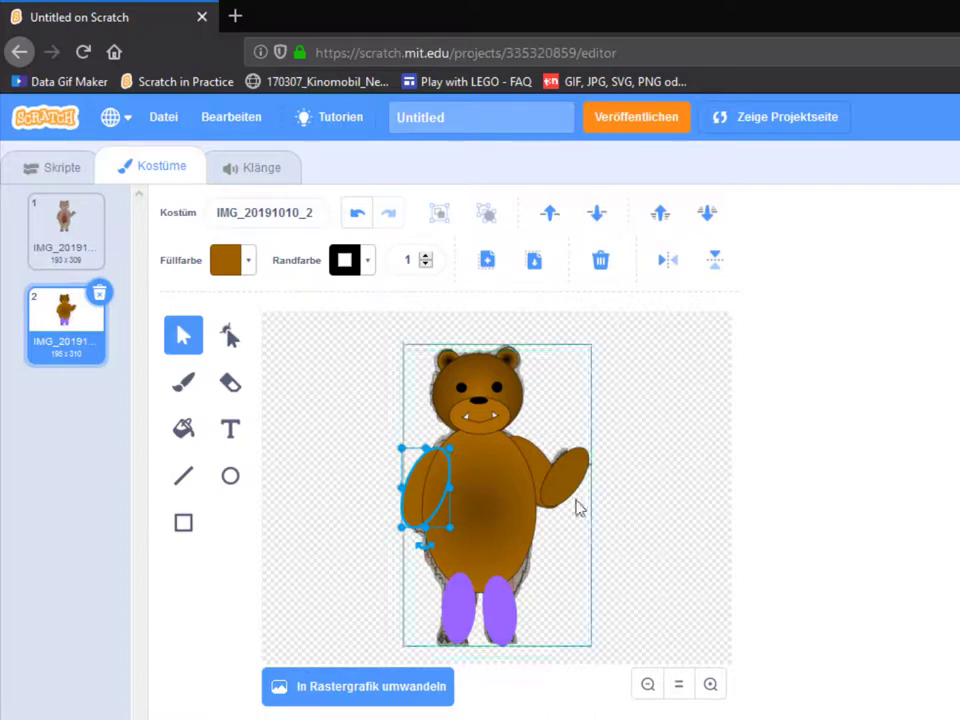
# Delete the raised forearm ellipse and reshape the upper arm into one bent arm that covers the forearm.
pyautogui.click(567, 500)
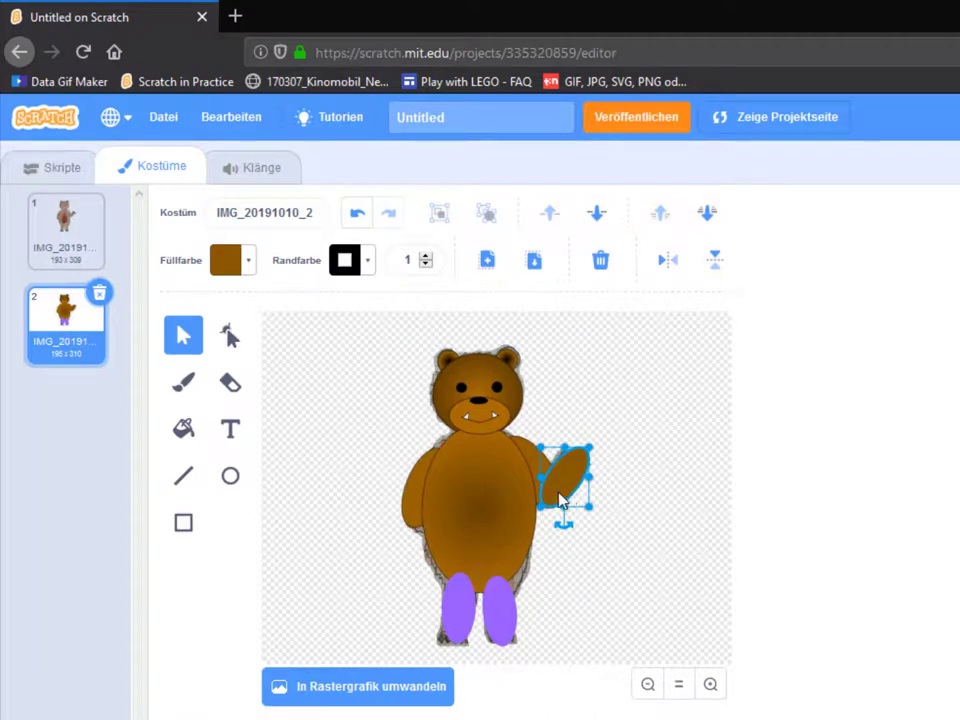
pyautogui.press('Delete')
pyautogui.click(558, 496)
pyautogui.moveTo(562, 508); pyautogui.dragTo(605, 562)
pyautogui.moveTo(605, 437); pyautogui.dragTo(568, 483)
pyautogui.moveTo(547, 552); pyautogui.dragTo(613, 574)
pyautogui.moveTo(613, 433); pyautogui.dragTo(587, 465)
pyautogui.click(610, 523)
pyautogui.moveTo(551, 535); pyautogui.dragTo(532, 499)
pyautogui.click(565, 510)
# Undo the last arm change and pull the points at the arm's end into the first pointed fingers.
pyautogui.click(230, 336)
pyautogui.hotkey('ctrl', 'z')
pyautogui.moveTo(573, 540); pyautogui.dragTo(600, 494)
pyautogui.moveTo(562, 472)
pyautogui.mouseDown()
pyautogui.moveTo(553, 484)
pyautogui.moveTo(587, 474)
pyautogui.moveTo(577, 456)
pyautogui.moveTo(592, 466)
pyautogui.moveTo(548, 473)
pyautogui.mouseUp()
pyautogui.moveTo(577, 456)
pyautogui.mouseDown()
pyautogui.moveTo(545, 468)
pyautogui.moveTo(565, 445)
pyautogui.moveTo(572, 474)
pyautogui.mouseUp()
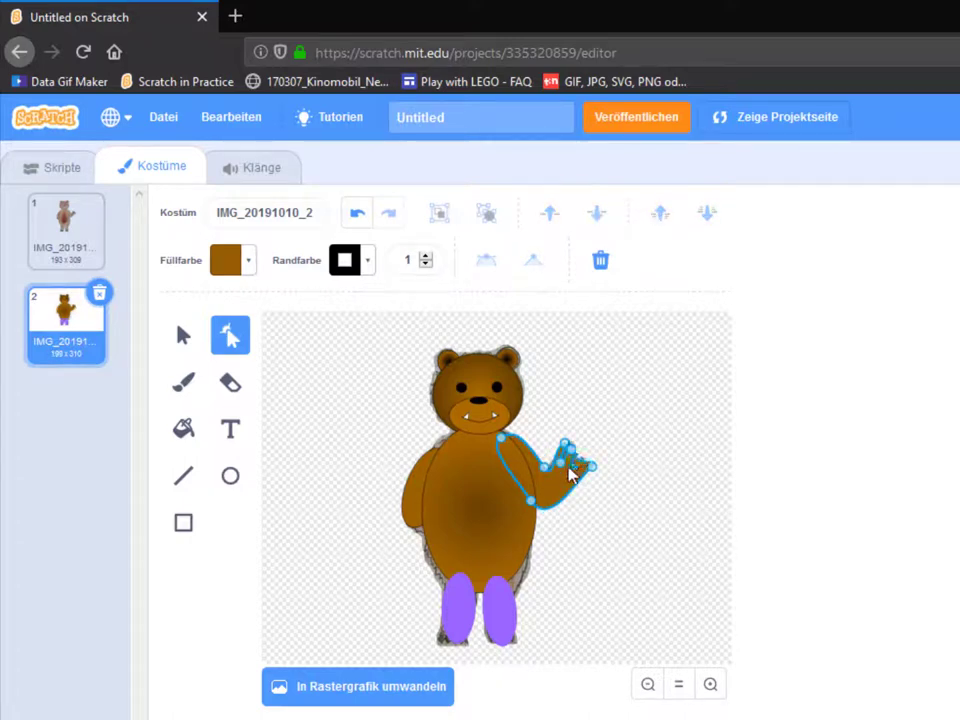
# Add and move points on the raised hand to form pointed fingers over the photographed paw.
pyautogui.click(711, 684)
pyautogui.click(711, 684)
pyautogui.click(711, 684)
pyautogui.moveTo(648, 472)
pyautogui.mouseDown()
pyautogui.moveTo(661, 394)
pyautogui.moveTo(672, 420)
pyautogui.moveTo(643, 474)
pyautogui.moveTo(685, 405)
pyautogui.moveTo(658, 483)
pyautogui.mouseUp()
pyautogui.moveTo(606, 436)
pyautogui.mouseDown()
pyautogui.moveTo(596, 436)
pyautogui.moveTo(619, 449)
pyautogui.mouseUp()
pyautogui.moveTo(641, 471)
pyautogui.mouseDown()
pyautogui.moveTo(635, 462)
pyautogui.moveTo(647, 470)
pyautogui.mouseUp()
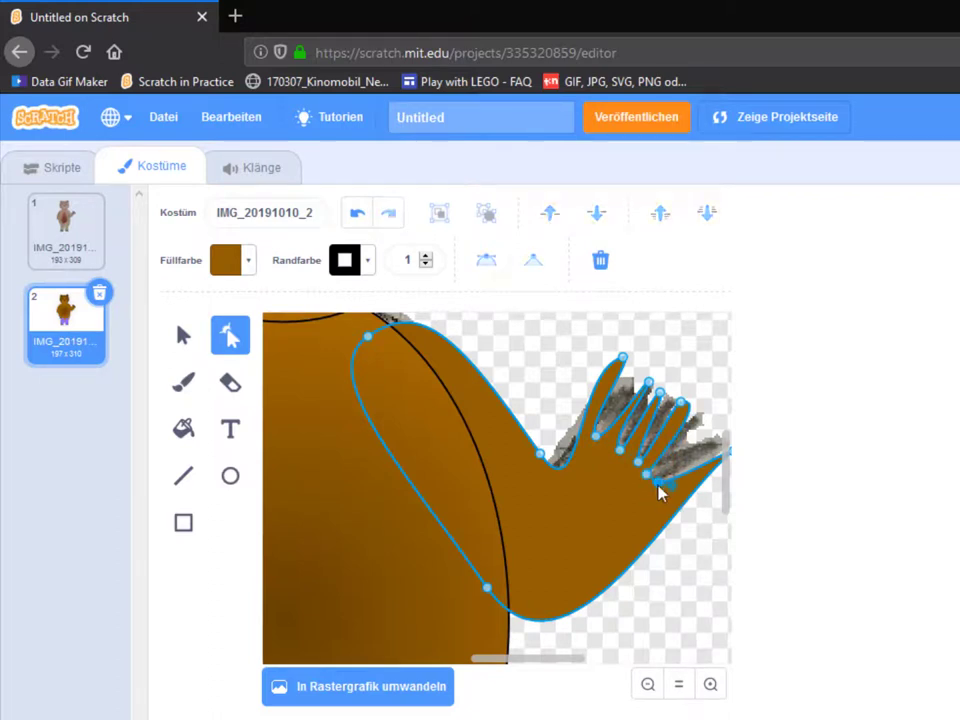
pyautogui.rightClick(660, 493)
pyautogui.doubleClick(657, 483)
# Pull the outermost fingertip inward and reshape the first finger and its base on the raised hand.
pyautogui.moveTo(565, 660); pyautogui.dragTo(582, 663)
pyautogui.moveTo(665, 450); pyautogui.dragTo(639, 429)
pyautogui.click(616, 403)
pyautogui.click(618, 404)
pyautogui.moveTo(502, 461); pyautogui.dragTo(500, 446)
pyautogui.click(557, 357)
pyautogui.moveTo(521, 364); pyautogui.dragTo(536, 376)
# Fine-tune the remaining fingertips and the notches between the fingers of the raised hand.
pyautogui.click(528, 432)
pyautogui.click(553, 450)
pyautogui.moveTo(553, 449); pyautogui.dragTo(550, 441)
pyautogui.moveTo(582, 382); pyautogui.dragTo(574, 376)
pyautogui.click(549, 448)
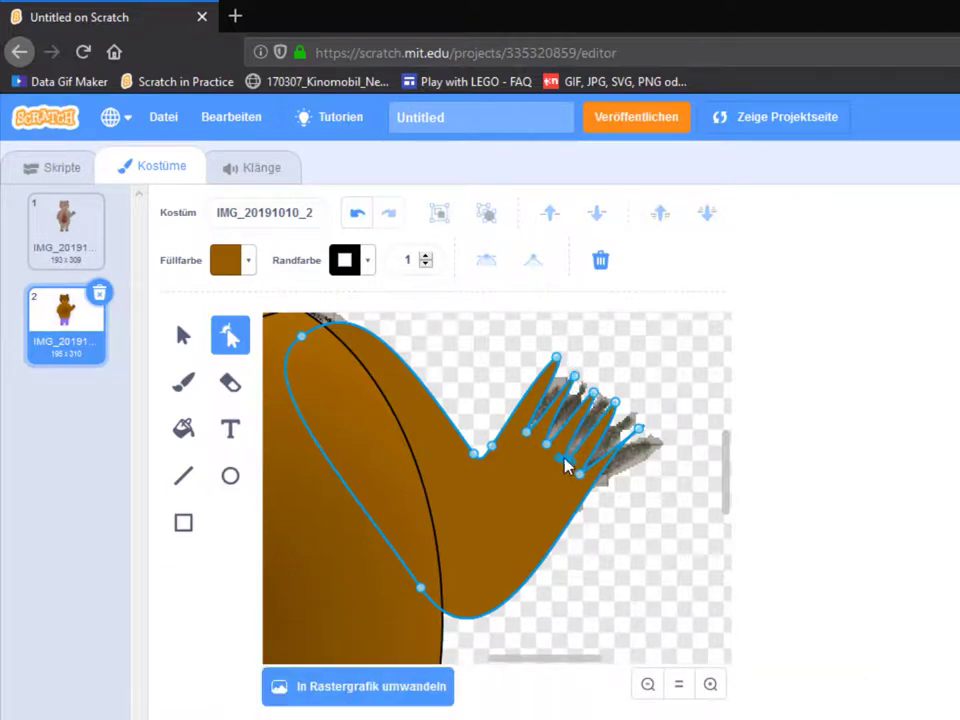
pyautogui.click(637, 430)
pyautogui.moveTo(633, 431)
pyautogui.mouseDown()
pyautogui.moveTo(617, 424)
pyautogui.moveTo(631, 435)
pyautogui.moveTo(628, 426)
pyautogui.mouseUp()
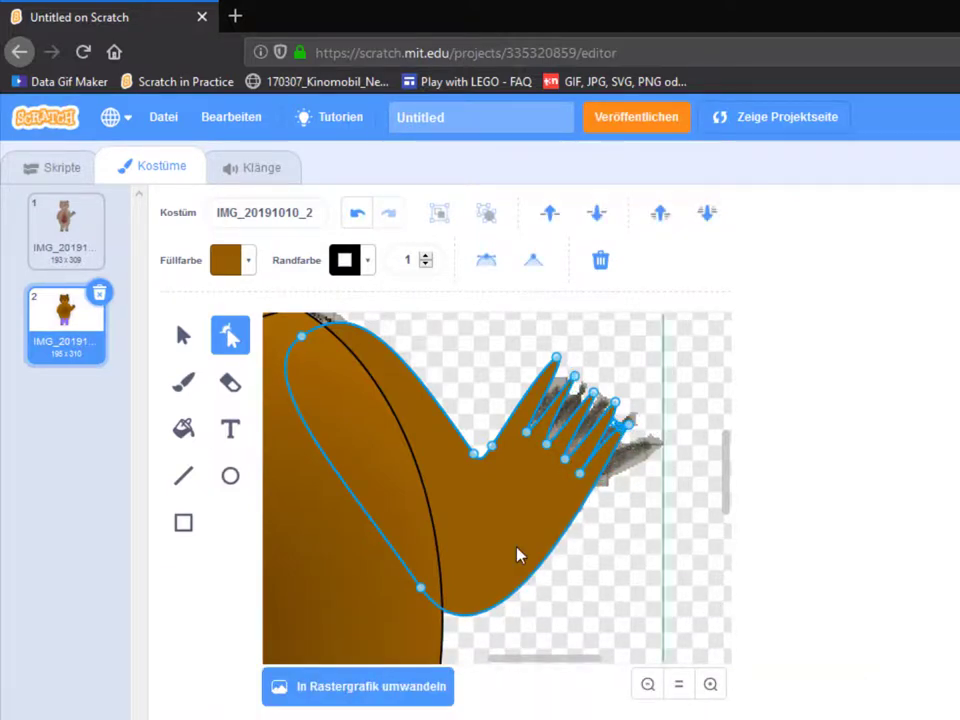
# Fill both leg ellipses with solid brown sampled from the lower part of the body.
pyautogui.scroll(-12, 512, 545)
pyautogui.click(512, 652)
pyautogui.moveTo(513, 660); pyautogui.dragTo(441, 660)
pyautogui.click(415, 510)
pyautogui.click(249, 262)
pyautogui.click(269, 522)
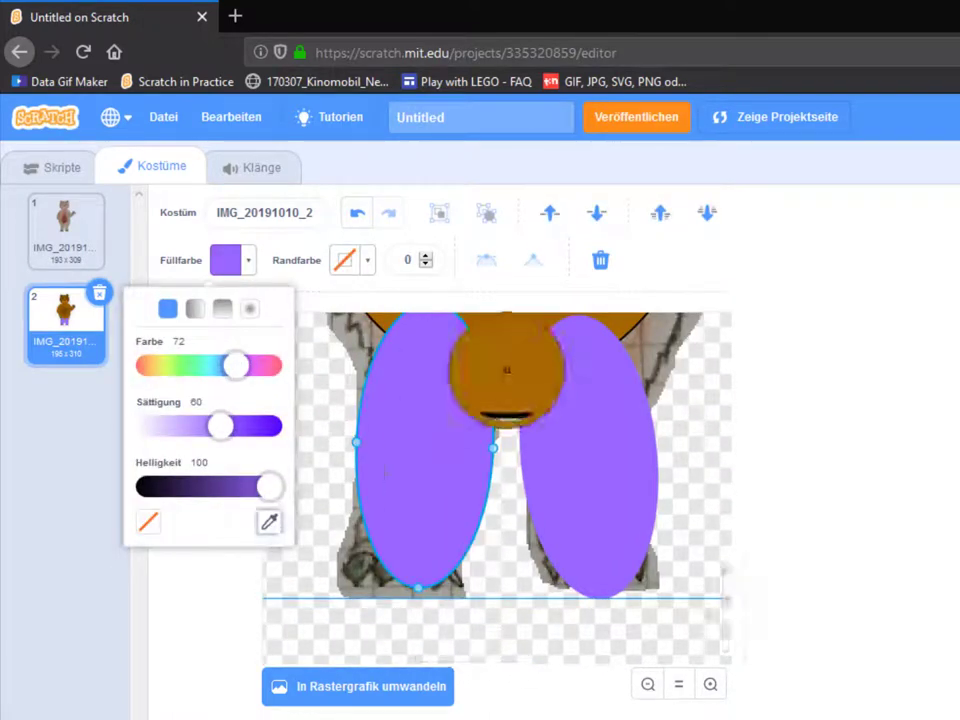
pyautogui.click(507, 371)
pyautogui.click(585, 455)
pyautogui.click(250, 263)
pyautogui.click(269, 522)
pyautogui.click(435, 438)
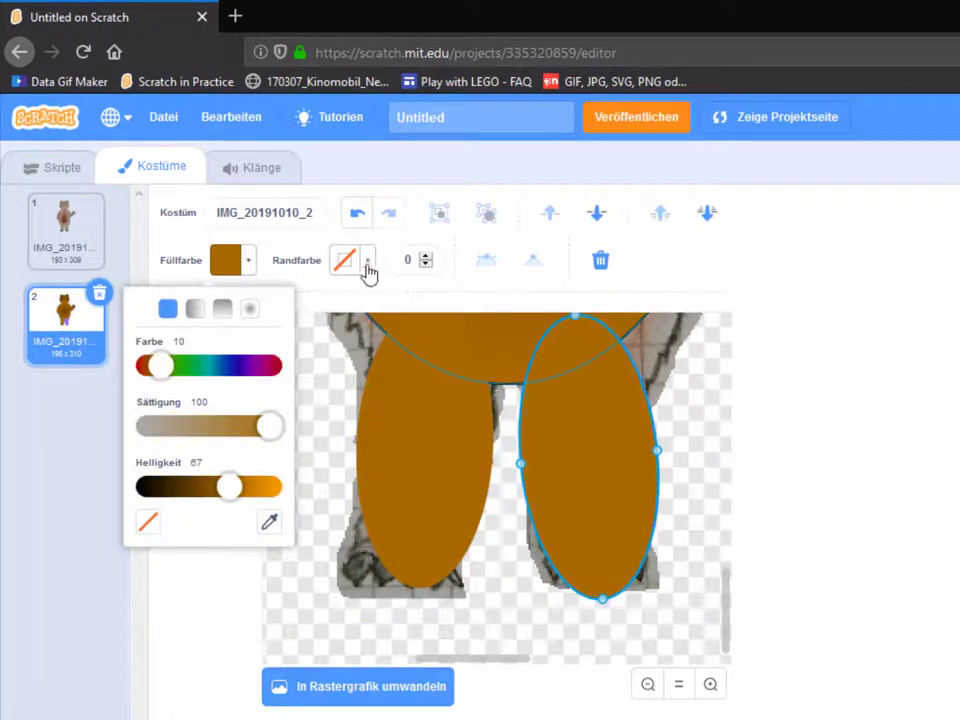
# Give both legs black outlines with Helligkeit 0.
pyautogui.click(370, 263)
pyautogui.moveTo(384, 450); pyautogui.dragTo(258, 453)
pyautogui.click(392, 522)
pyautogui.click(369, 262)
pyautogui.moveTo(384, 450); pyautogui.dragTo(258, 455)
# Reshape the lower ends of both legs into broad, flat feet by spreading and adding bottom points.
pyautogui.click(438, 553)
pyautogui.moveTo(417, 587); pyautogui.dragTo(343, 596)
pyautogui.click(408, 599)
pyautogui.moveTo(410, 598); pyautogui.dragTo(456, 600)
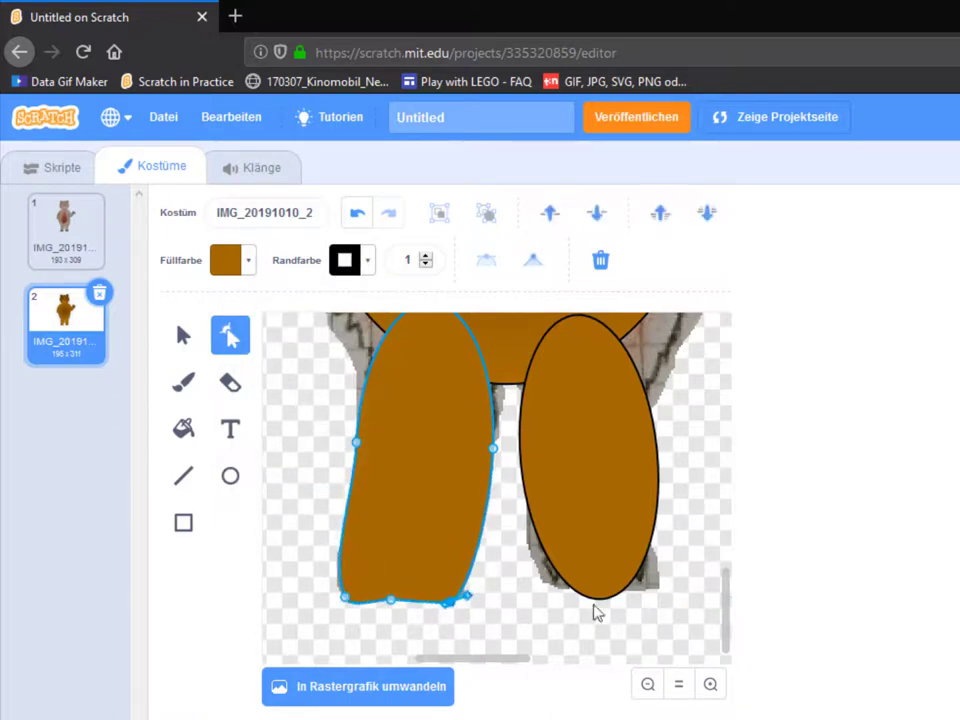
pyautogui.click(579, 592)
pyautogui.moveTo(573, 595); pyautogui.dragTo(546, 601)
pyautogui.moveTo(602, 599); pyautogui.dragTo(647, 609)
# Draw a closed zigzag row of five pointed claws below the left-hand foot with the Line tool.
pyautogui.click(183, 475)
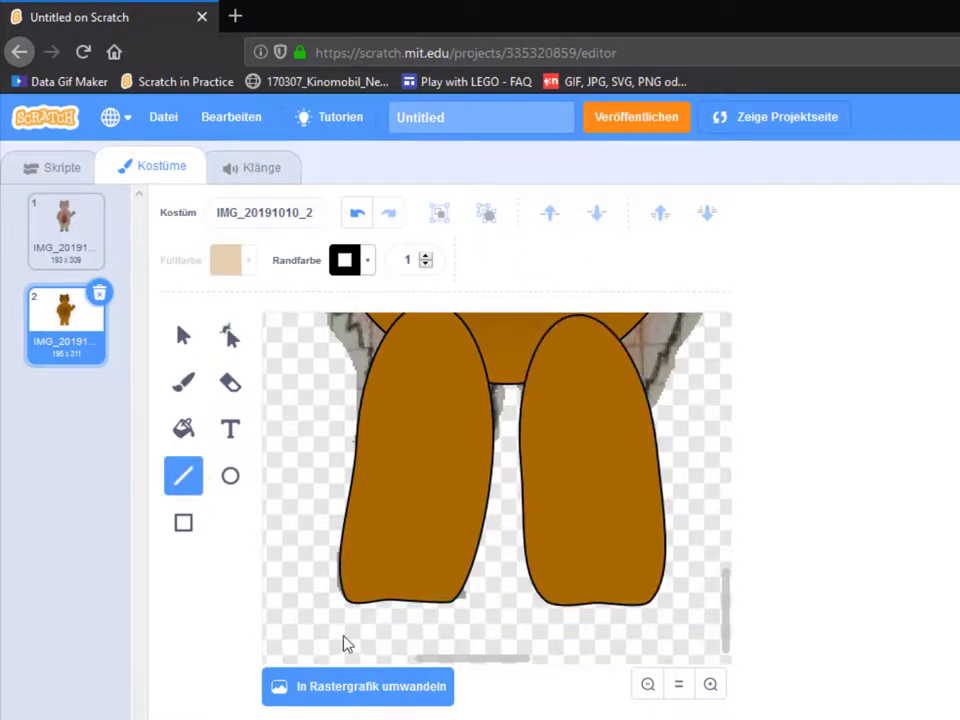
pyautogui.hotkey('ctrl', 'a')
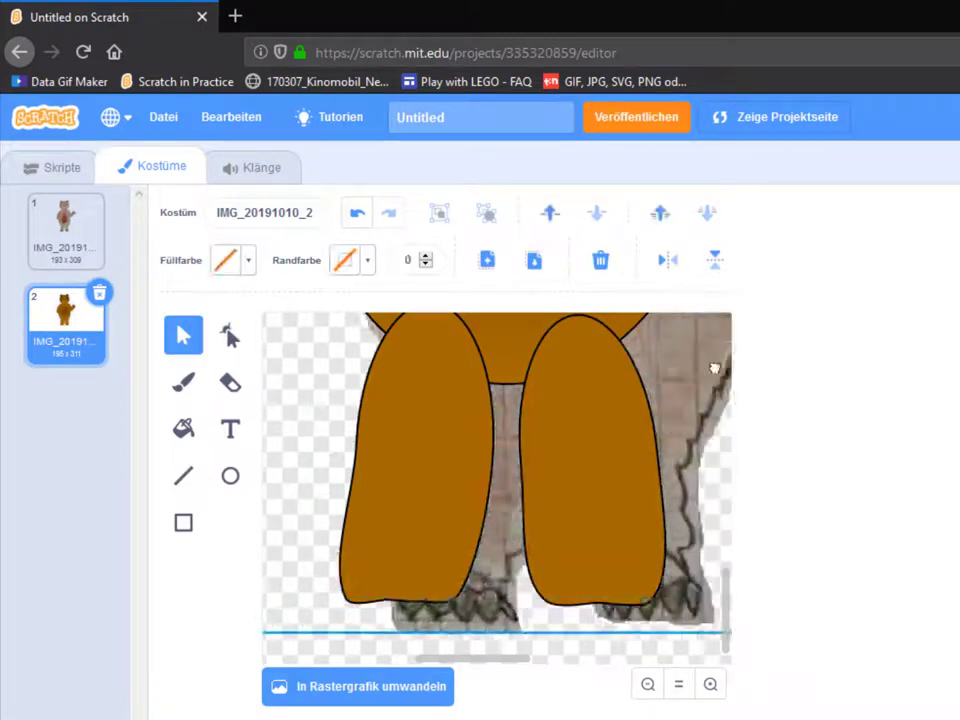
pyautogui.click(183, 475)
pyautogui.moveTo(332, 649)
pyautogui.mouseDown()
pyautogui.moveTo(357, 660)
pyautogui.moveTo(408, 639)
pyautogui.mouseUp()
pyautogui.moveTo(408, 639); pyautogui.dragTo(415, 660)
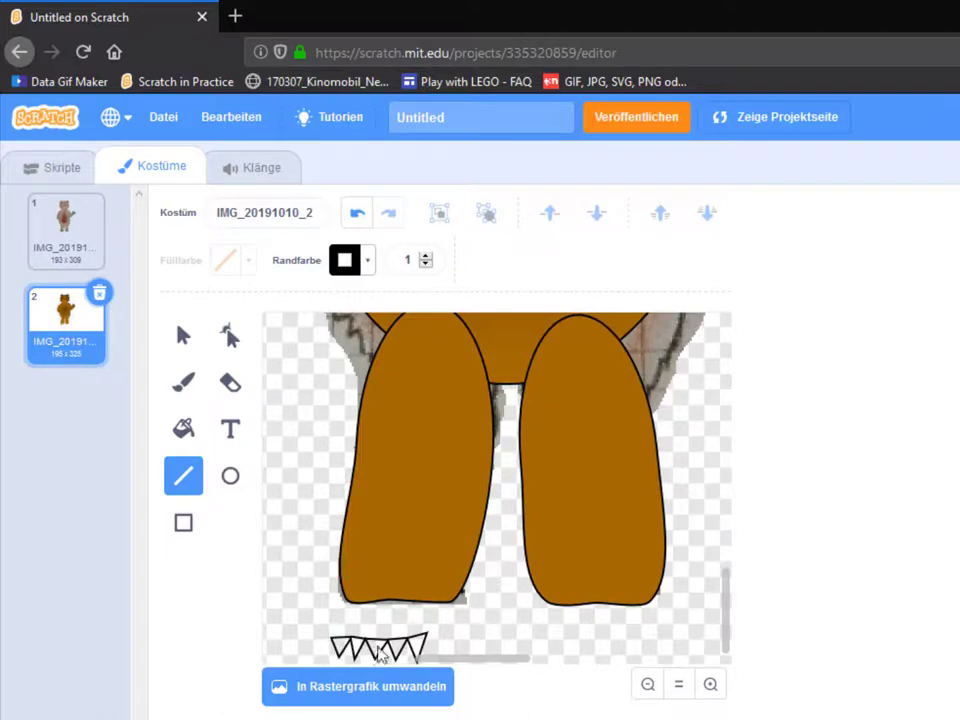
# Place the row of claws on the lower edge of one foot and add a copy to the other foot.
pyautogui.click(183, 335)
pyautogui.click(380, 645)
pyautogui.moveTo(380, 645); pyautogui.dragTo(637, 616)
pyautogui.click(413, 602)
pyautogui.click(391, 618)
pyautogui.hotkey('ctrl', 'c')
pyautogui.hotkey('ctrl', 'v')
pyautogui.click(461, 634)
# Fill the left-hand foot's claws with a dark greyish brown, using Farbe 10, a low Sättigung and a reduced Helligkeit.
pyautogui.click(400, 612)
pyautogui.click(248, 262)
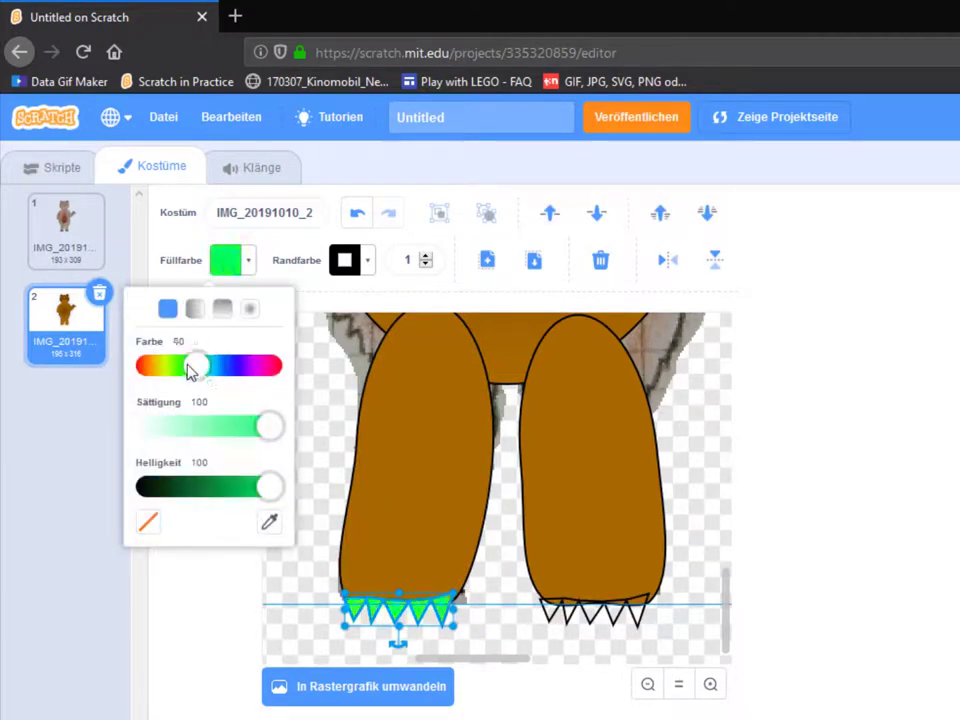
pyautogui.moveTo(200, 370); pyautogui.dragTo(159, 366)
pyautogui.moveTo(268, 486); pyautogui.dragTo(214, 495)
pyautogui.moveTo(268, 426); pyautogui.dragTo(165, 444)
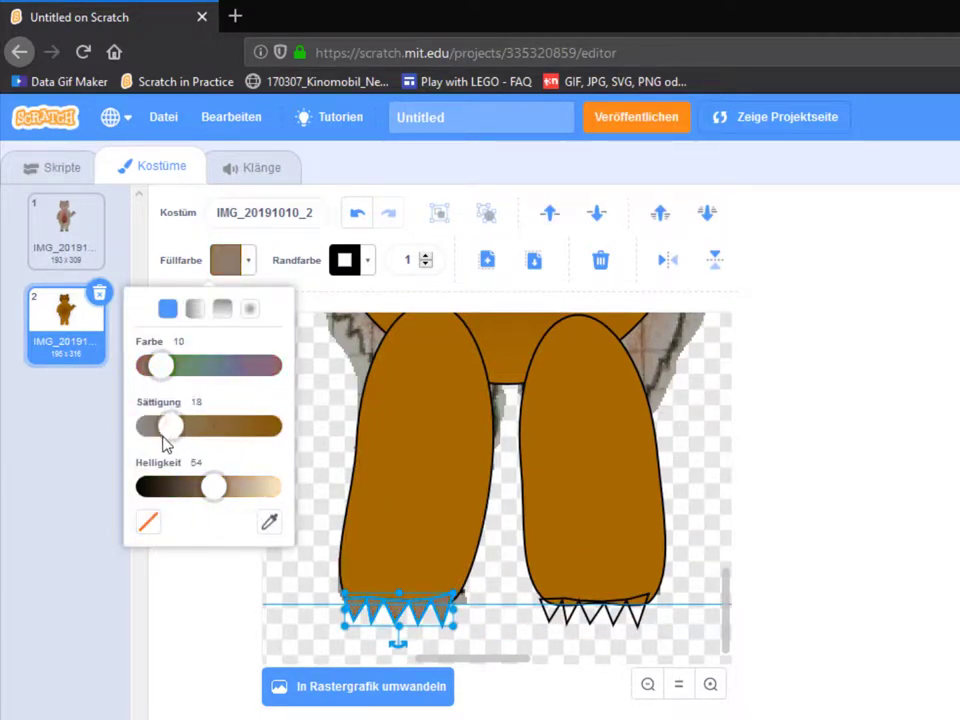
pyautogui.moveTo(214, 489); pyautogui.dragTo(205, 493)
# Fill the right-hand foot's claws with a solid dark greyish brown sampled from the left-hand foot's claws.
pyautogui.click(574, 615)
pyautogui.click(574, 615)
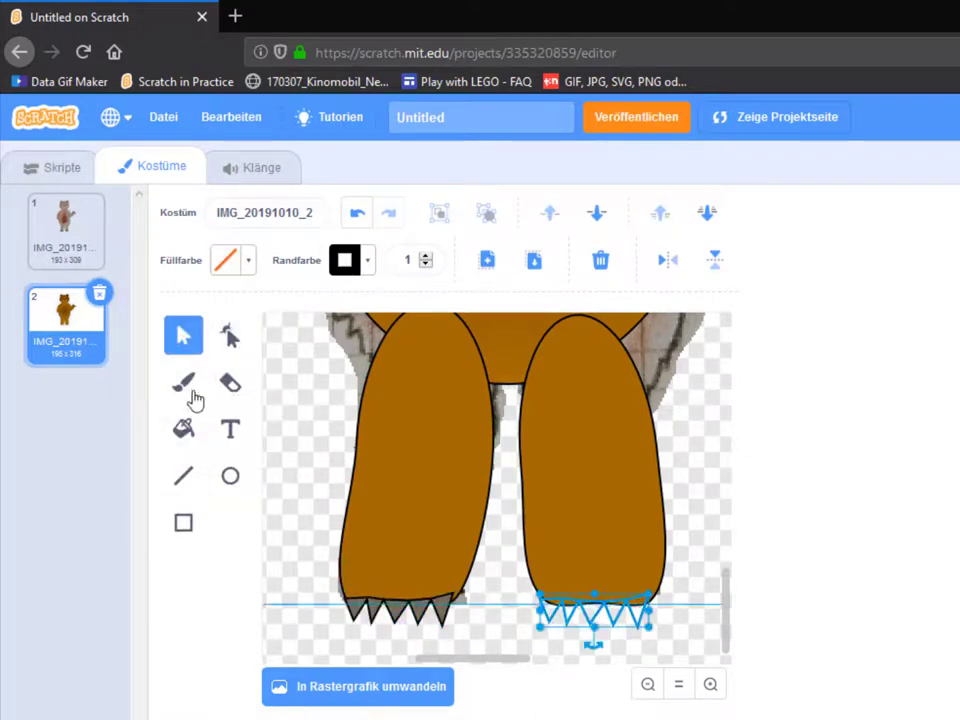
pyautogui.click(184, 428)
pyautogui.click(240, 260)
pyautogui.click(268, 574)
pyautogui.click(378, 608)
pyautogui.click(616, 620)
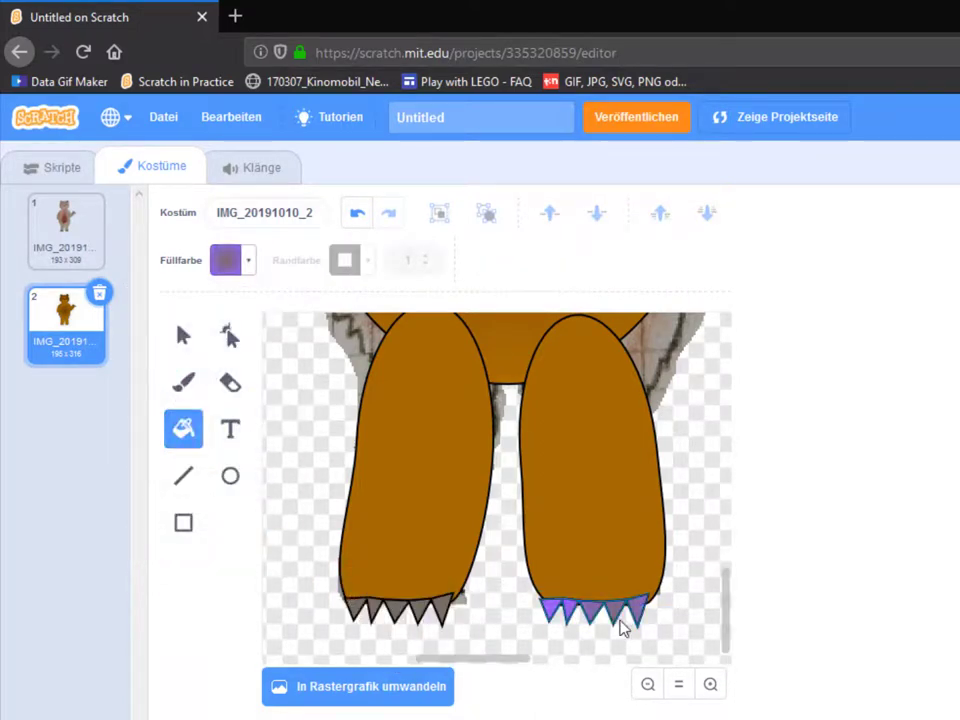
pyautogui.click(249, 257)
pyautogui.click(168, 310)
pyautogui.click(611, 614)
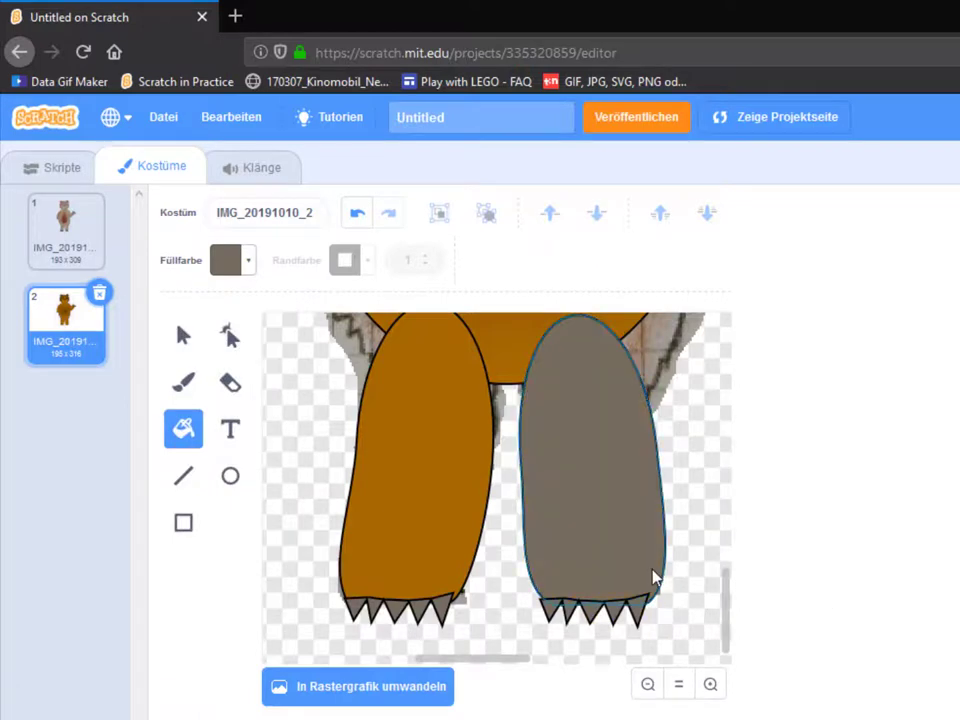
# Shift the right-hand claws slightly to centre them under the foot, and send both legs behind the body.
pyautogui.click(183, 335)
pyautogui.click(598, 612)
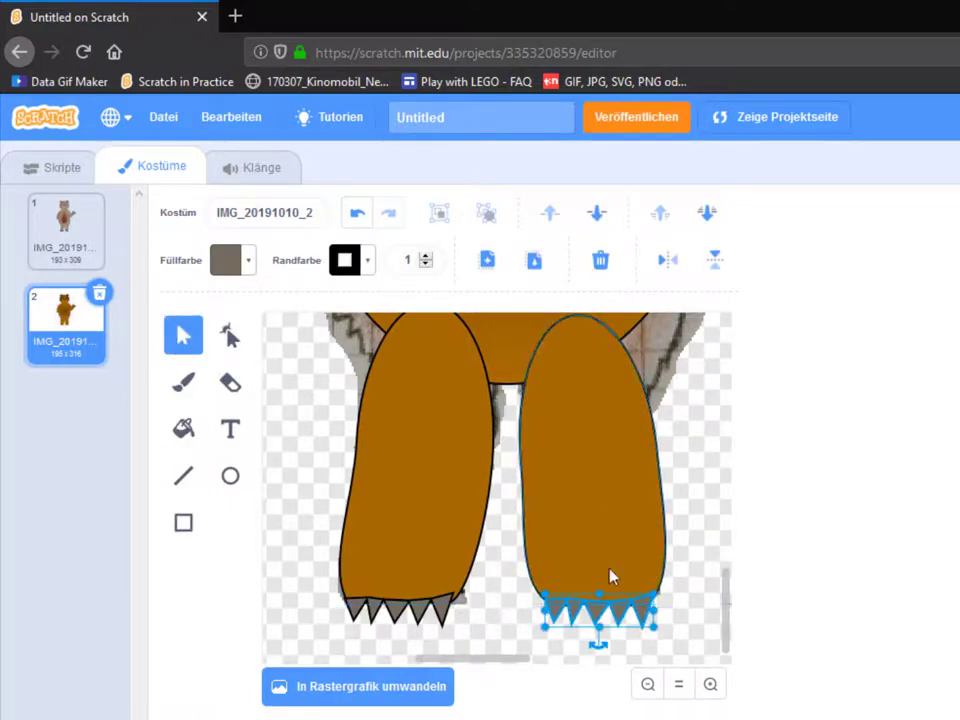
pyautogui.click(607, 523)
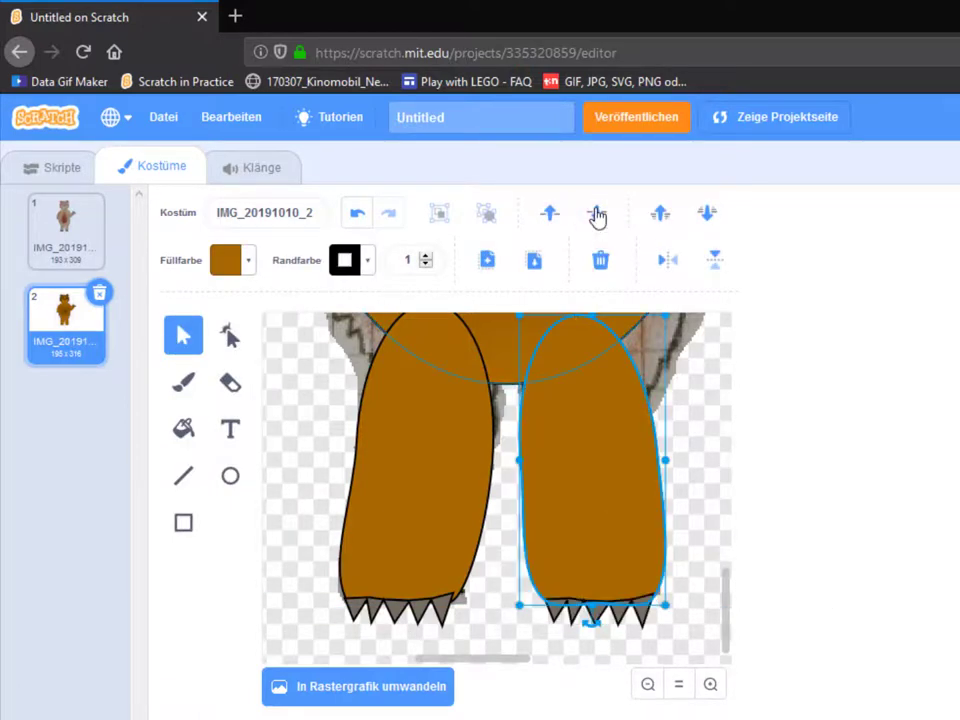
pyautogui.click(403, 461)
pyautogui.click(598, 214)
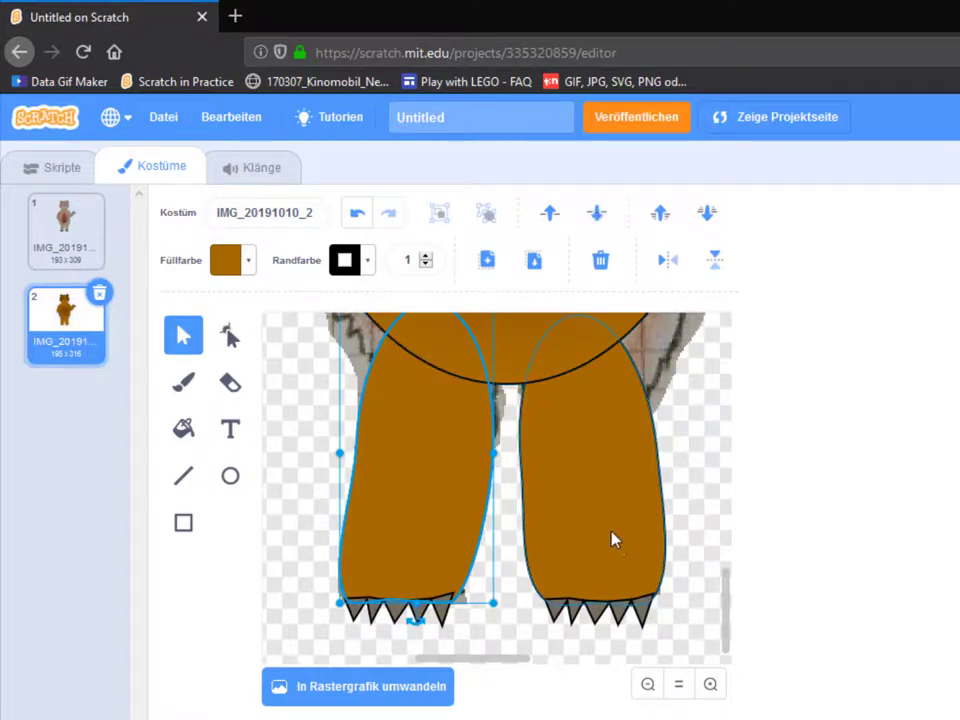
# Move each leg together with its claws upward and slightly toward the middle of the body.
pyautogui.click(615, 540)
pyautogui.click(632, 621)
pyautogui.keyDown('shift'); pyautogui.click(641, 610); pyautogui.keyUp('shift')
pyautogui.moveTo(618, 545); pyautogui.dragTo(609, 508)
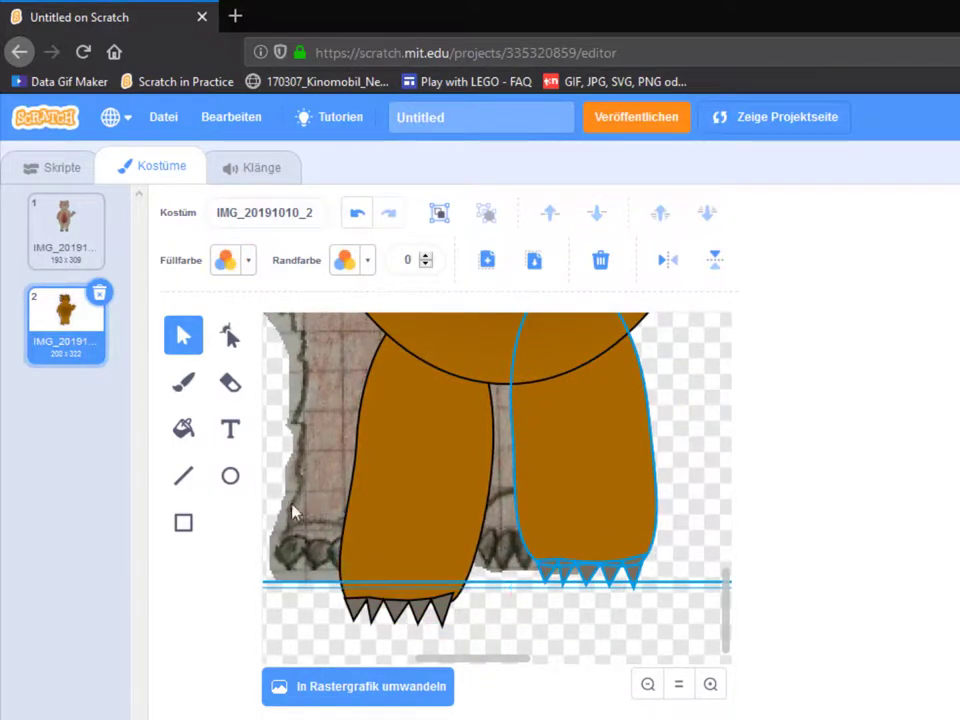
pyautogui.moveTo(418, 579); pyautogui.dragTo(418, 514)
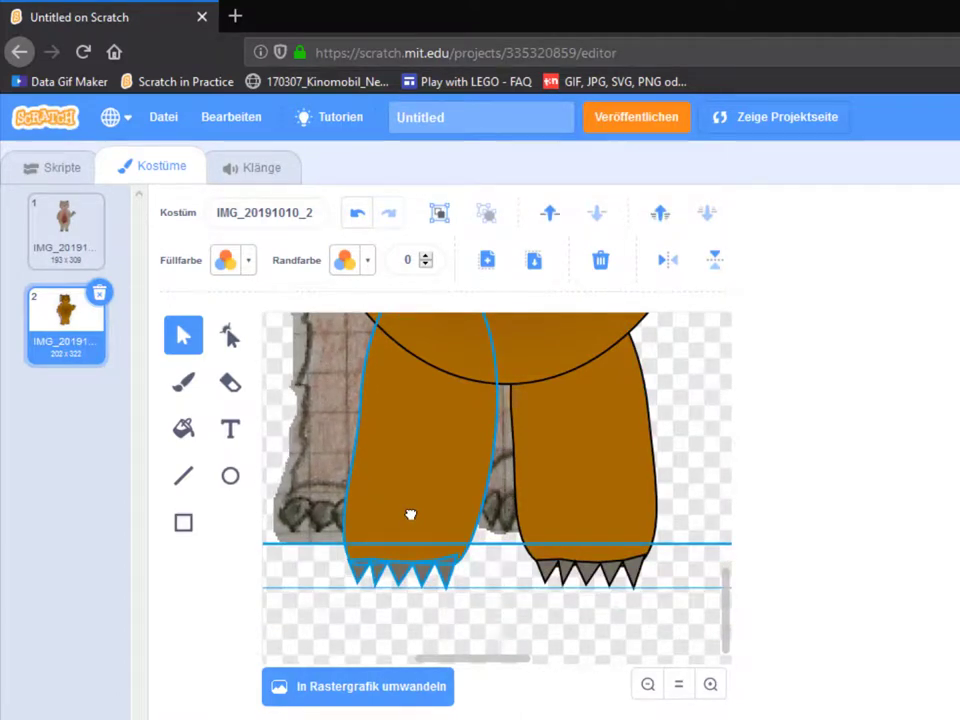
# Move the bear photo beside the traced bear, and layer the body over the limbs and the head over the body.
pyautogui.click(647, 684)
pyautogui.moveTo(405, 470); pyautogui.dragTo(611, 465)
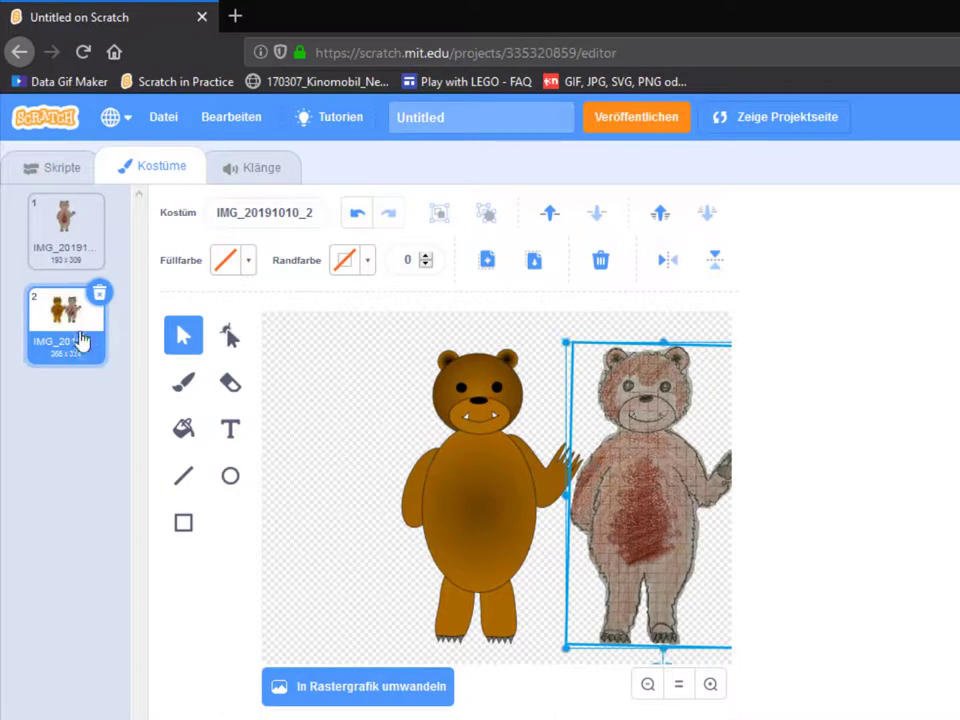
pyautogui.click(480, 510)
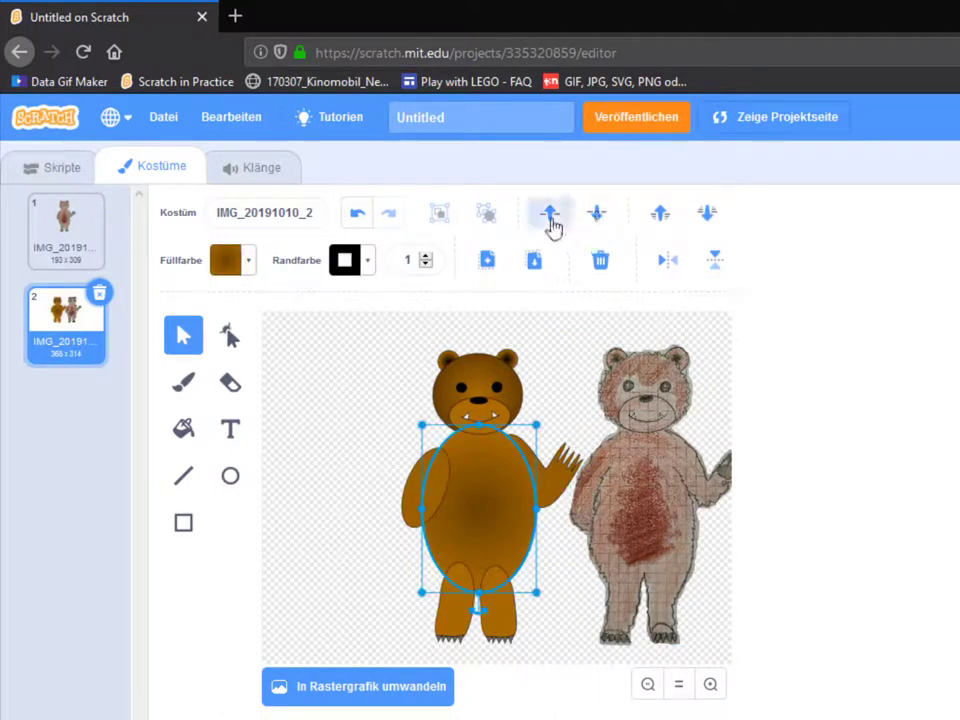
pyautogui.click(508, 407)
pyautogui.click(549, 213)
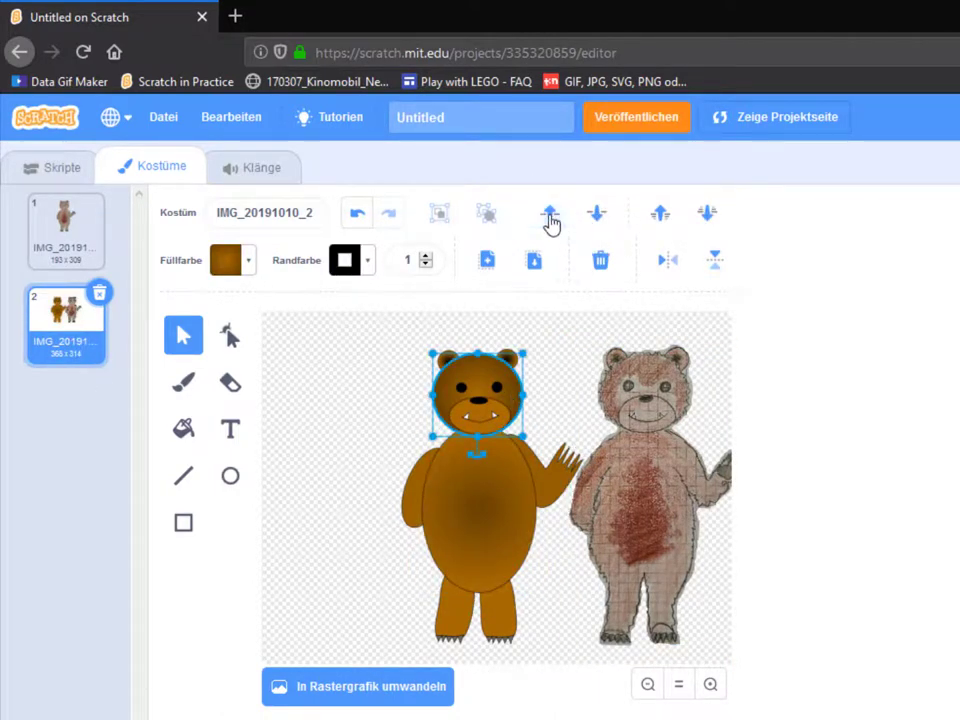
# Restack the eyes, snout, nose, mouth and fangs so that every facial feature lies in front of the head.
pyautogui.click(497, 387)
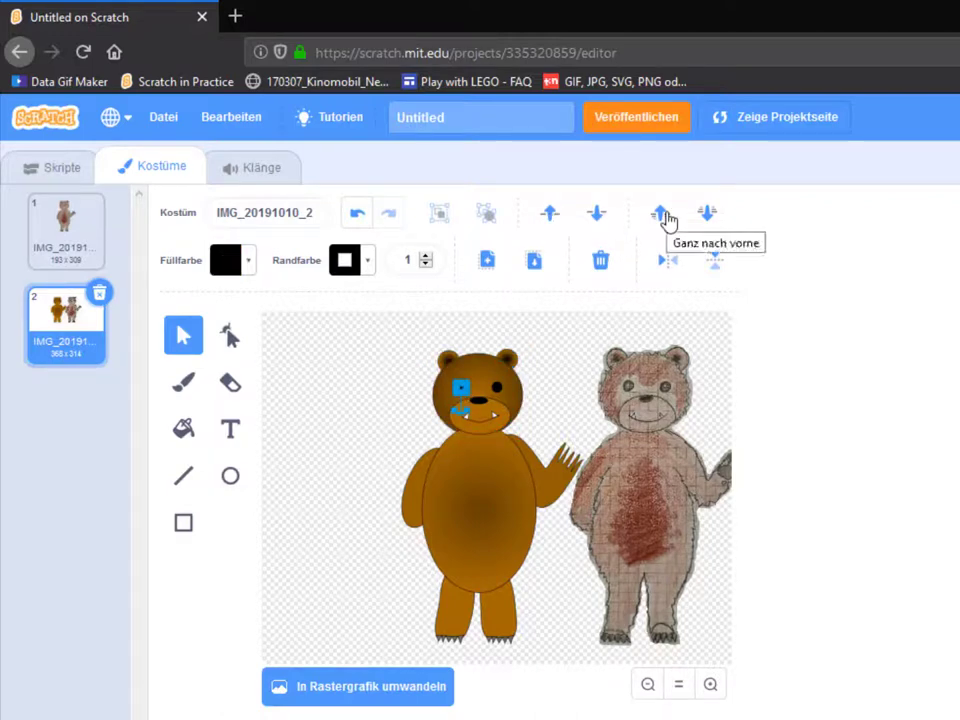
pyautogui.click(660, 213)
pyautogui.click(480, 401)
pyautogui.click(660, 213)
pyautogui.click(493, 416)
pyautogui.click(478, 421)
pyautogui.click(582, 425)
pyautogui.click(467, 417)
pyautogui.click(659, 217)
pyautogui.click(495, 416)
pyautogui.click(660, 215)
pyautogui.click(480, 421)
pyautogui.click(660, 215)
pyautogui.click(498, 409)
pyautogui.click(661, 217)
pyautogui.click(598, 217)
pyautogui.click(471, 413)
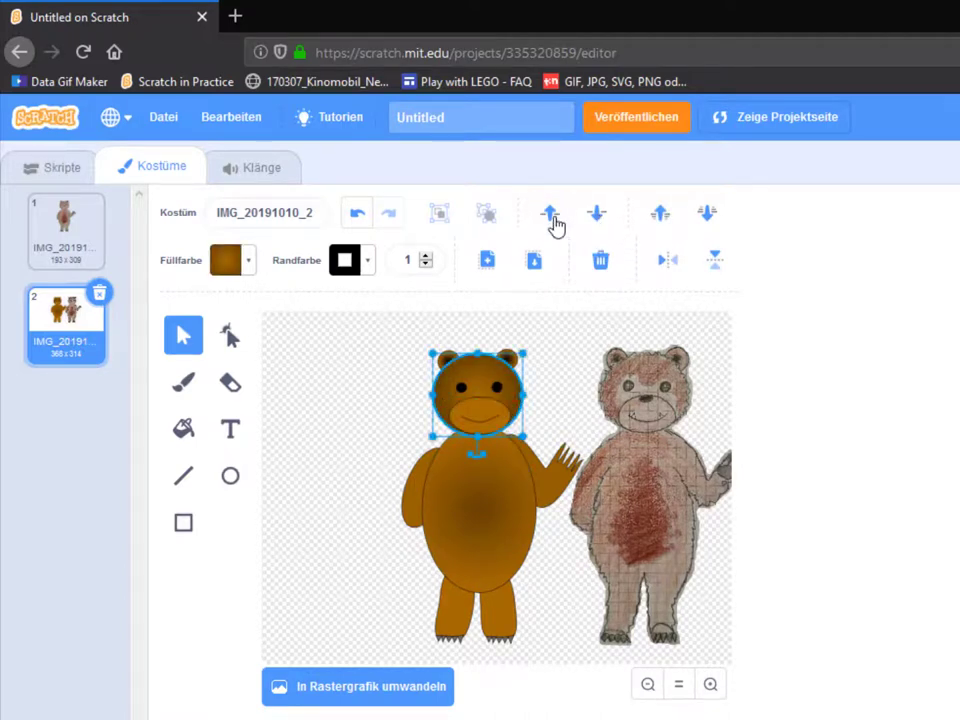
pyautogui.click(597, 216)
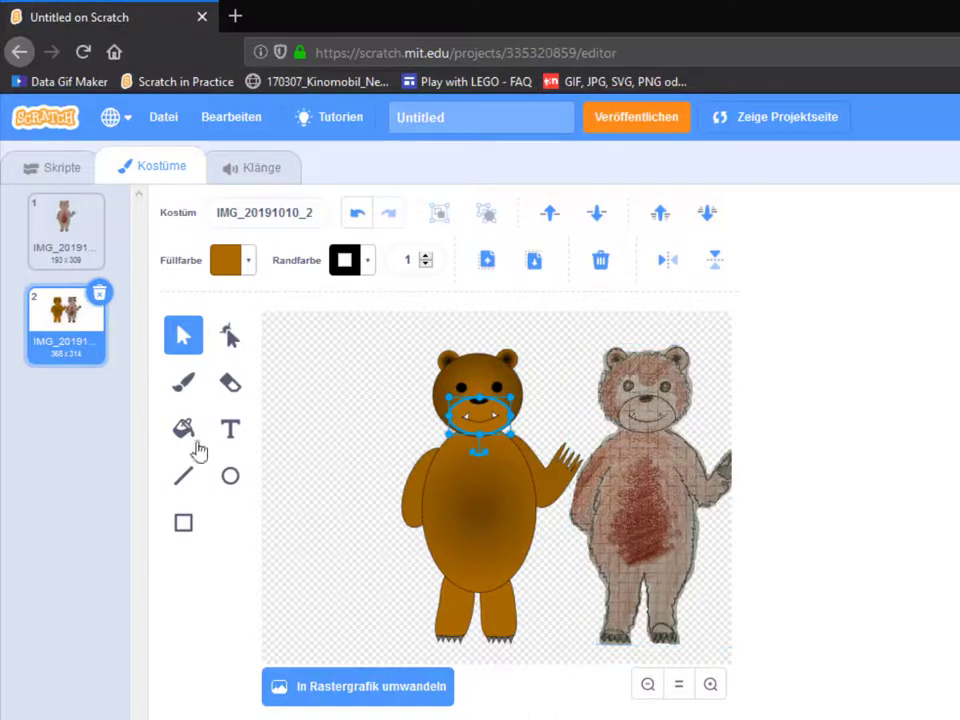
# Draw a small dark brown ellipse with a black outline and place it on the raised paw.
pyautogui.click(230, 476)
pyautogui.click(248, 260)
pyautogui.moveTo(227, 447); pyautogui.dragTo(158, 447)
pyautogui.click(553, 385)
pyautogui.moveTo(559, 396); pyautogui.dragTo(559, 482)
# Reshape the dark brown ellipse into an irregular palm pad with added points and fit it inside the raised paw.
pyautogui.click(230, 335)
pyautogui.click(560, 400)
pyautogui.click(557, 414)
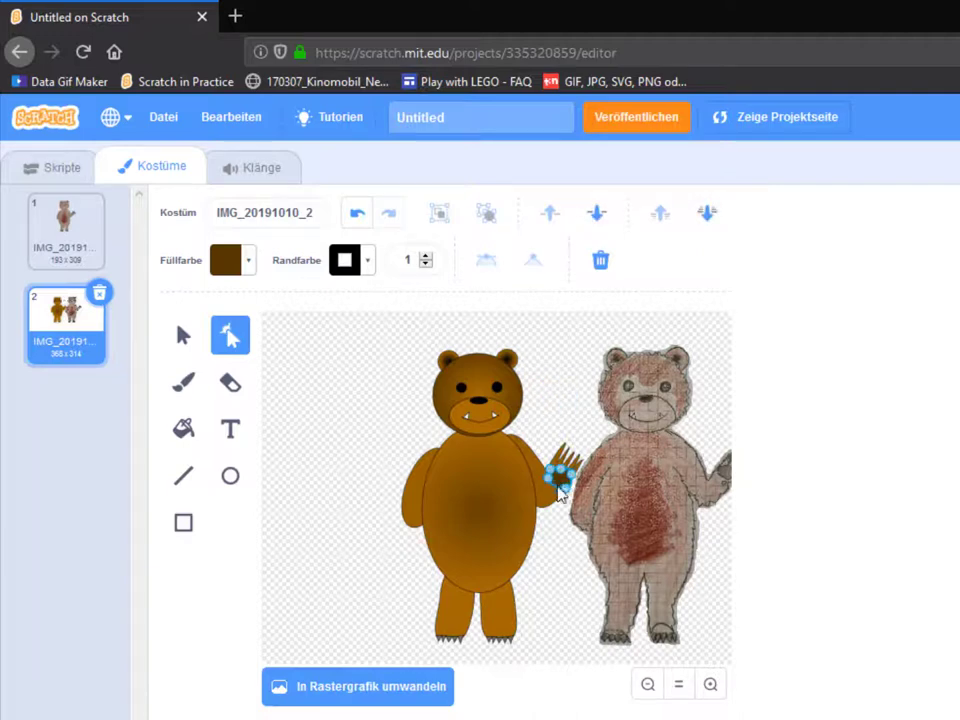
pyautogui.press('v')
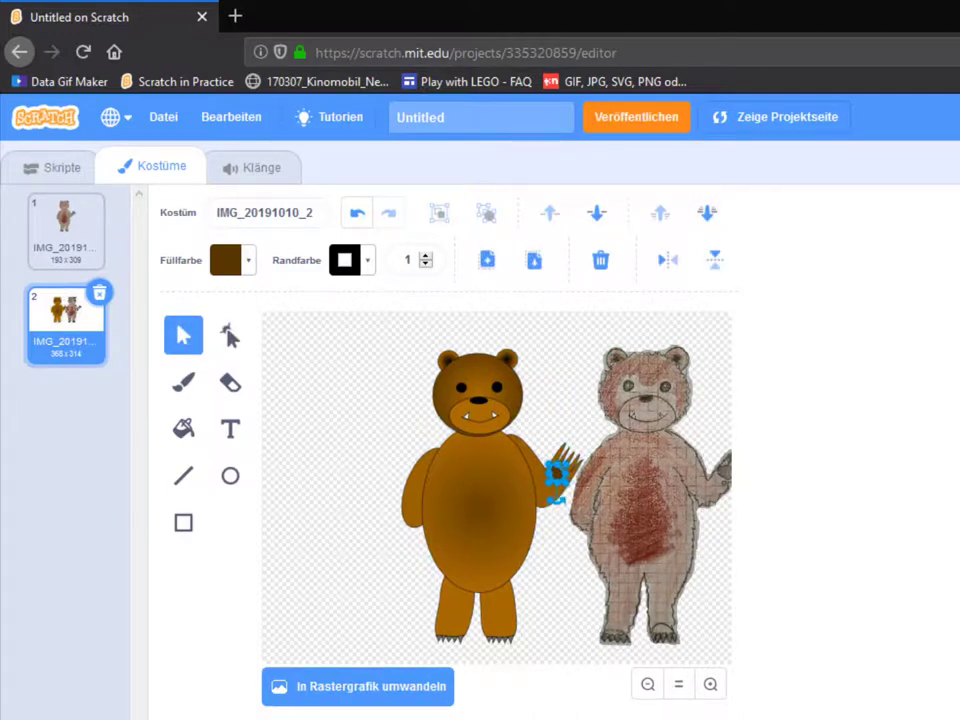
pyautogui.click(293, 566)
# Reshape the lowered arm's lower end by adjusting its points so the paw tapers in behind the body.
pyautogui.click(418, 522)
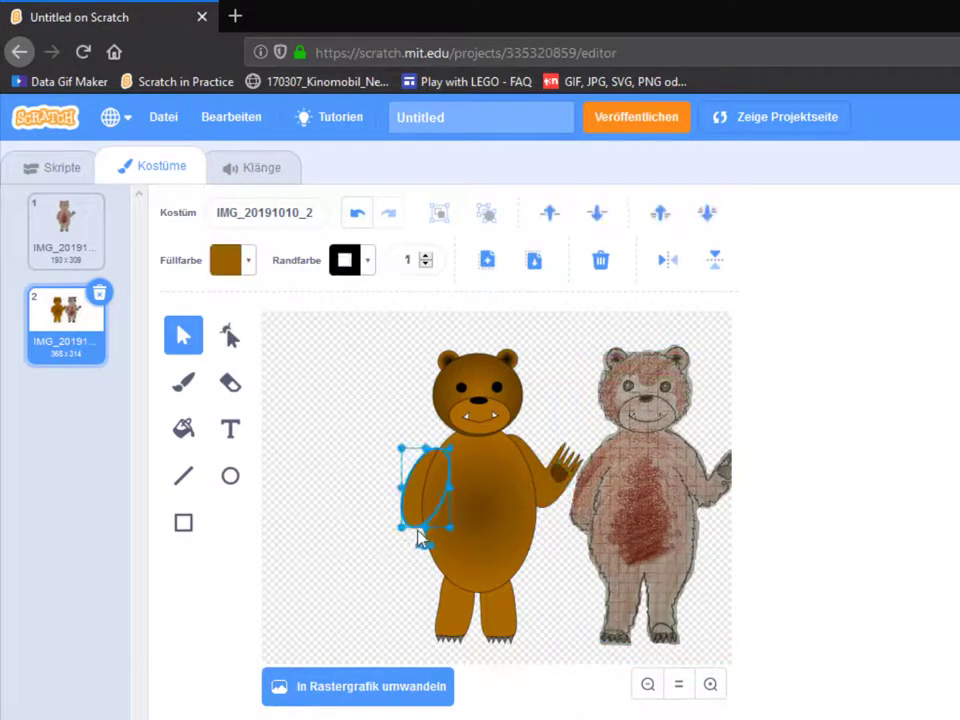
pyautogui.press('a')
pyautogui.click(421, 513)
pyautogui.click(418, 502)
pyautogui.moveTo(421, 529); pyautogui.dragTo(440, 549)
pyautogui.moveTo(458, 503); pyautogui.dragTo(407, 511)
pyautogui.click(380, 587)
pyautogui.click(404, 517)
pyautogui.click(401, 552)
pyautogui.click(416, 532)
pyautogui.click(416, 533)
pyautogui.click(394, 620)
# Pull the lowered arm's top point up and inward so the shoulder joins the body just below the head.
pyautogui.click(440, 449)
pyautogui.moveTo(440, 449); pyautogui.dragTo(452, 440)
pyautogui.click(364, 594)
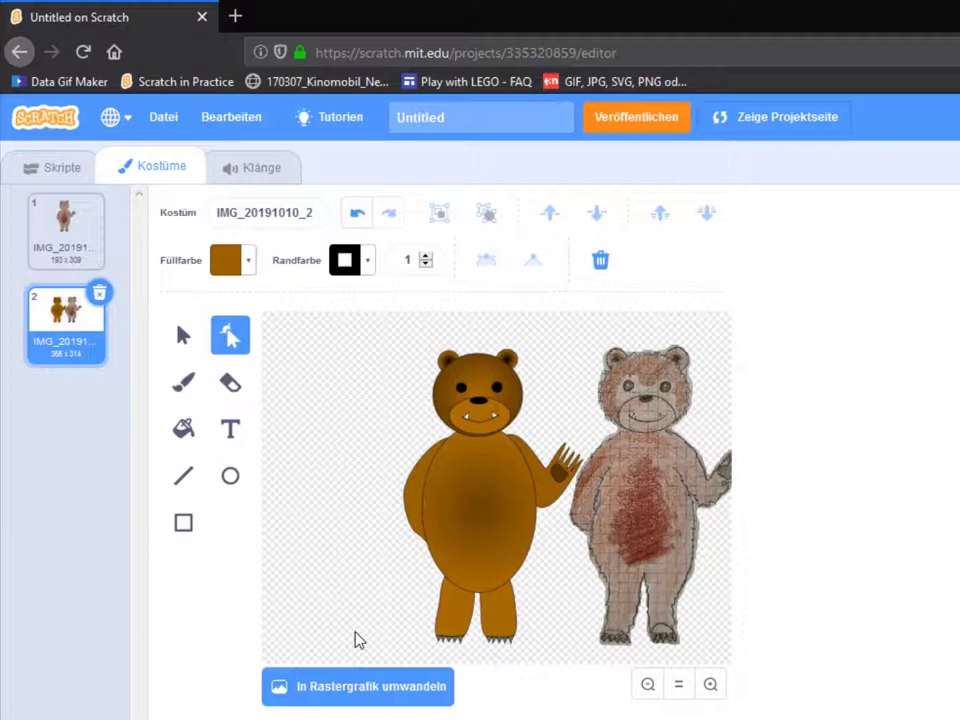